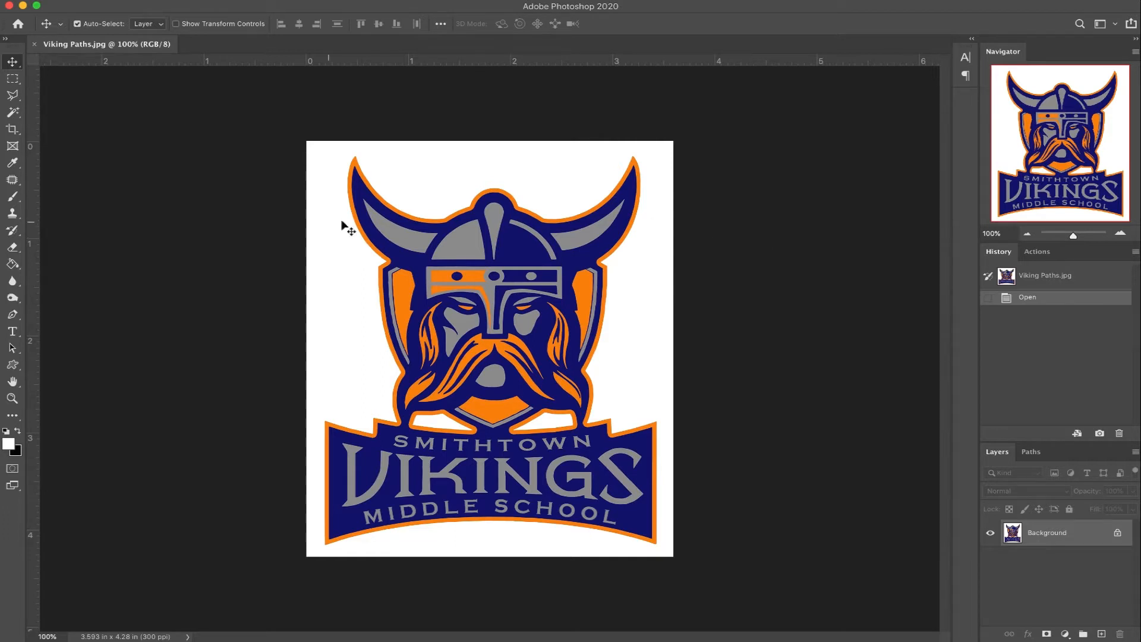
Step: Select the white background and both white gaps below the head with the Magic Wand, and invert the selection to isolate the logo
click(12, 113)
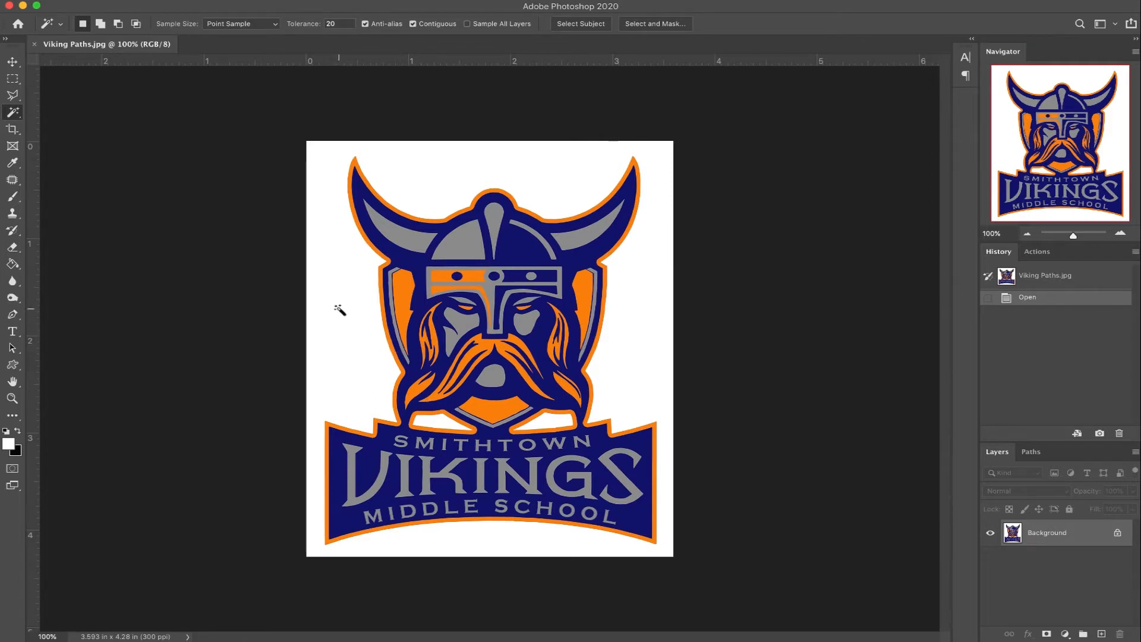
click(338, 311)
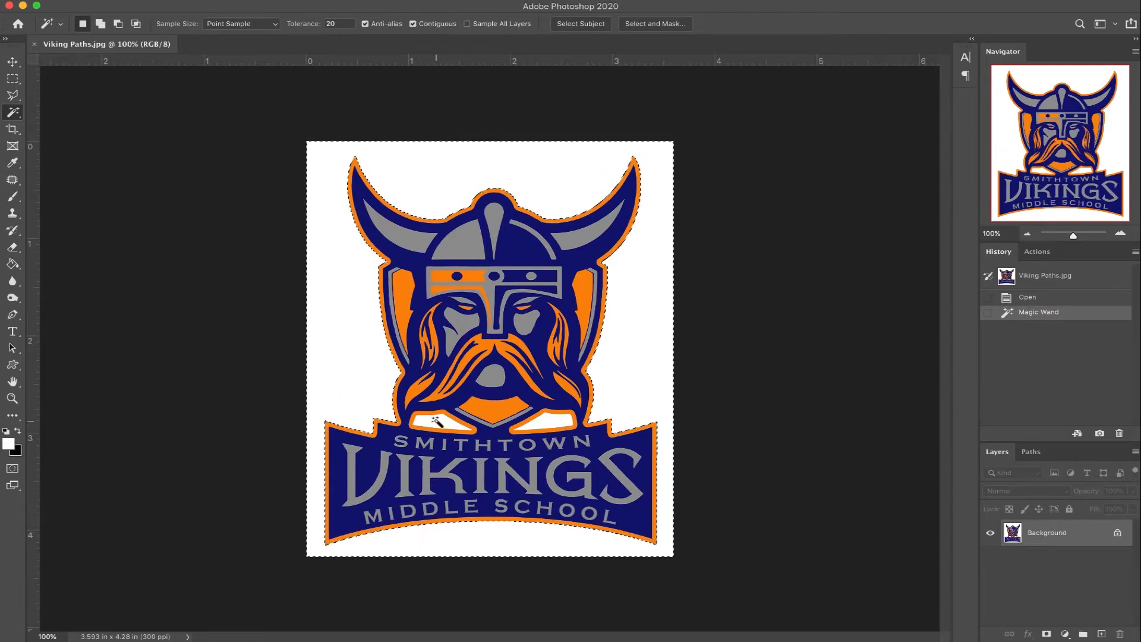
shift+click(441, 421)
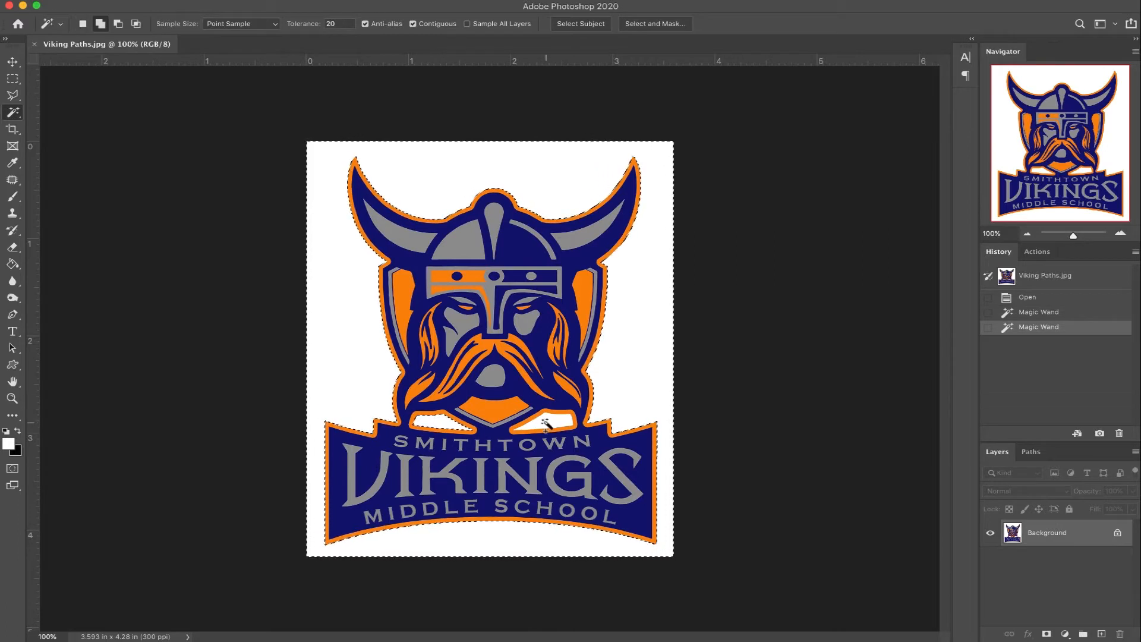
shift+click(545, 423)
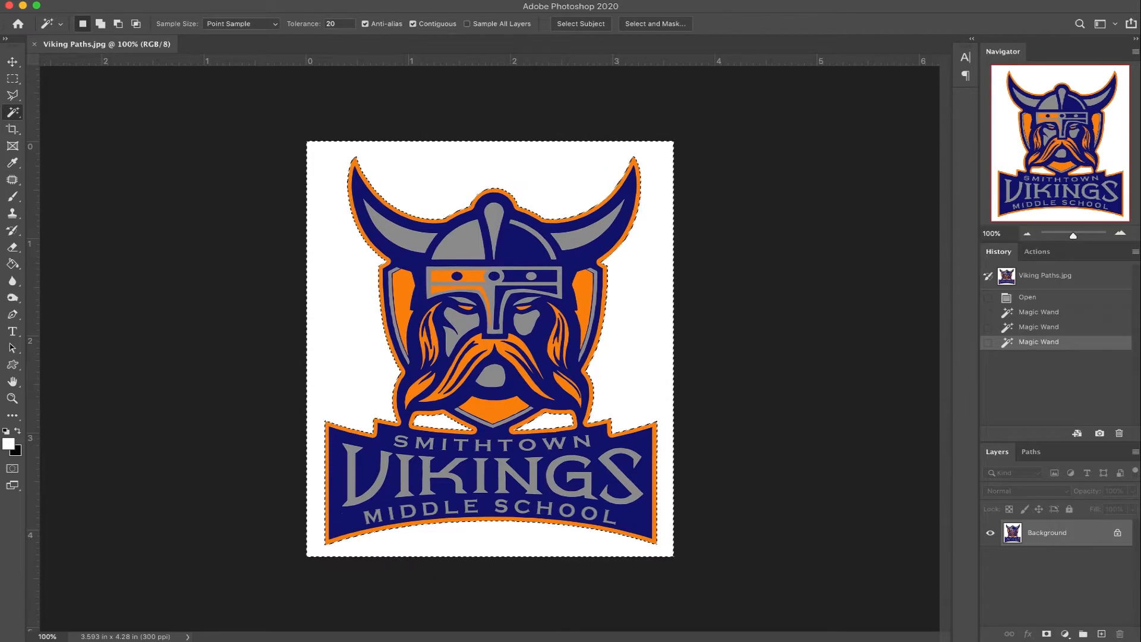
click(278, 0)
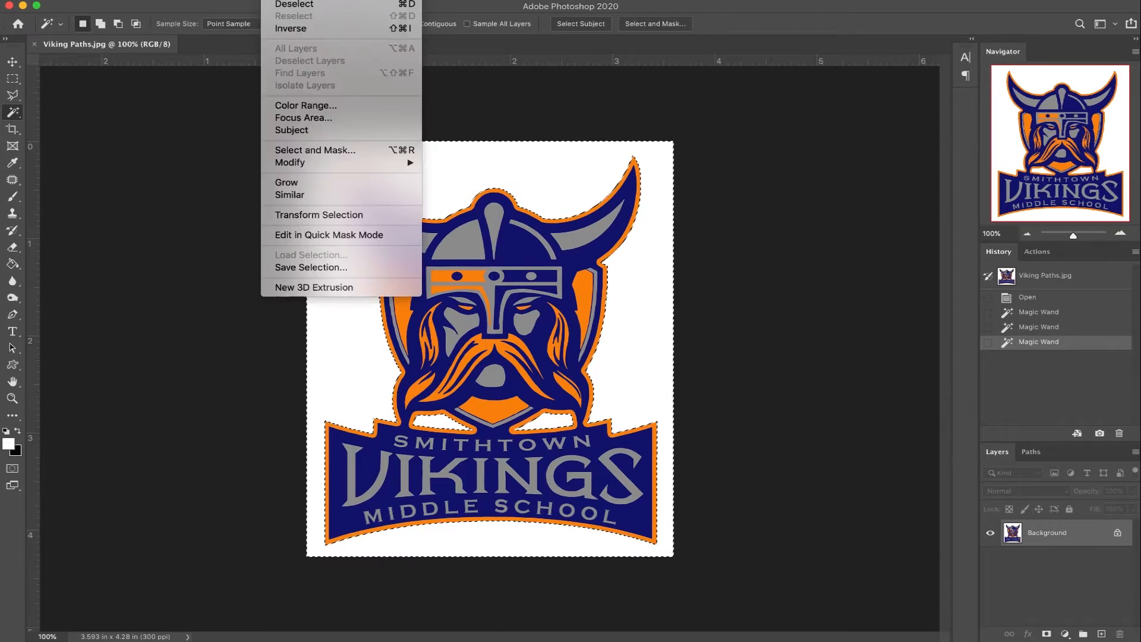
click(291, 29)
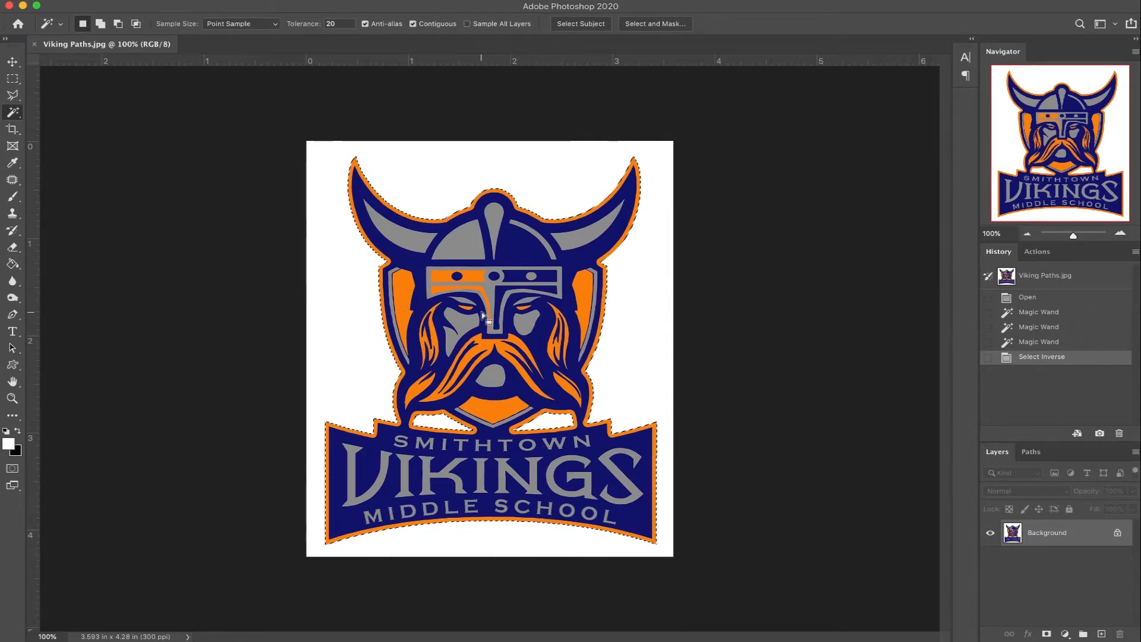
Step: Convert the logo selection into a work path with a tolerance of 1.0 pixels
click(12, 78)
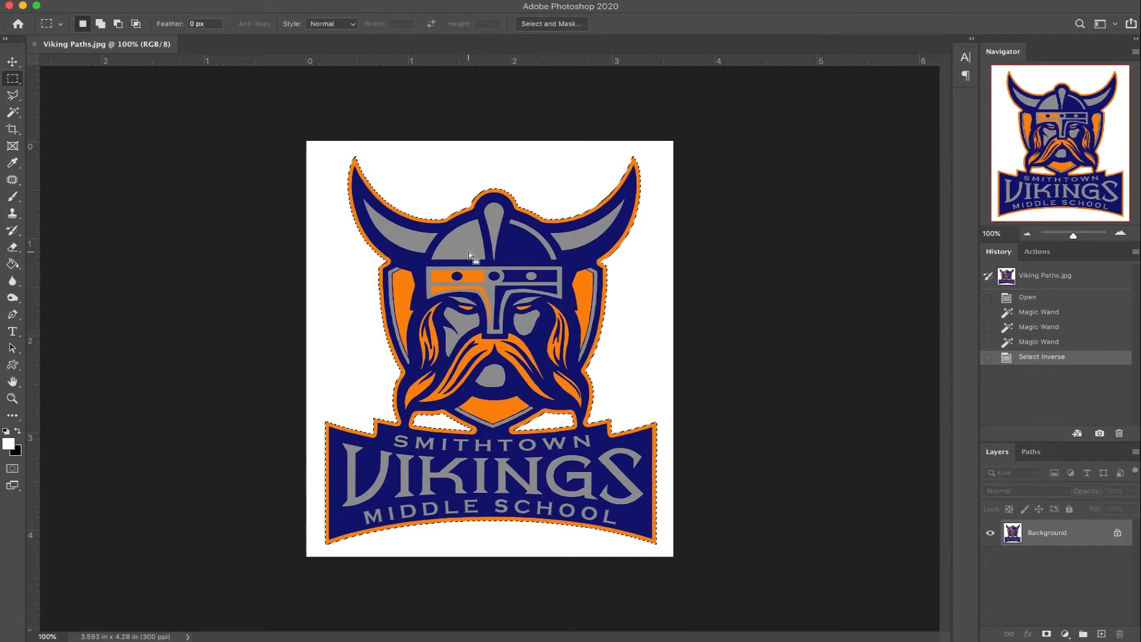
right_click(469, 255)
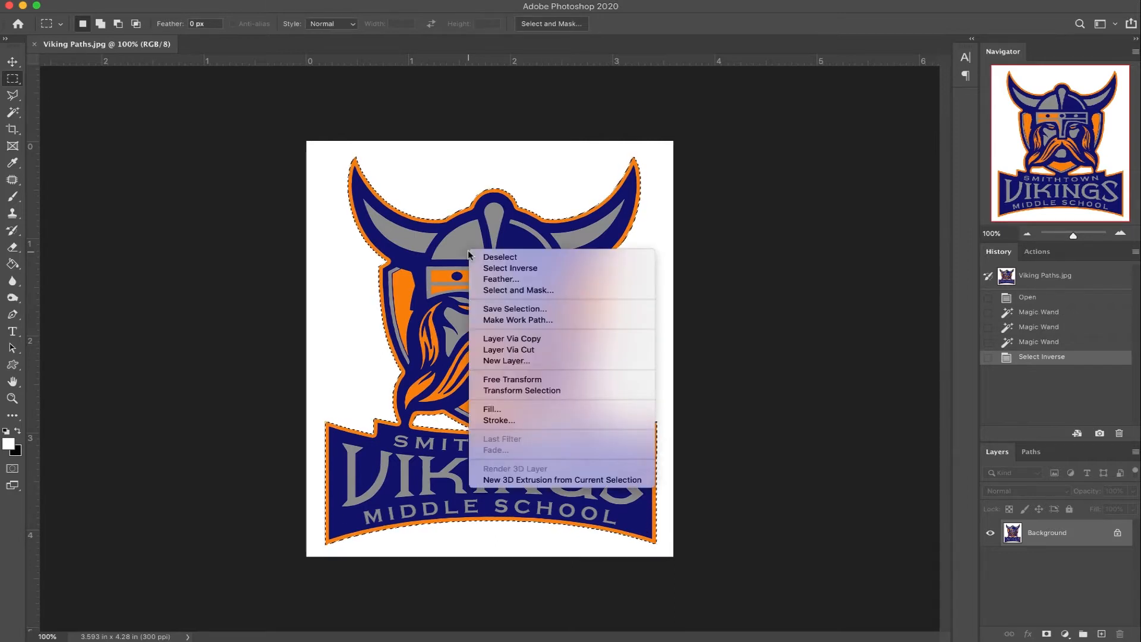
click(516, 321)
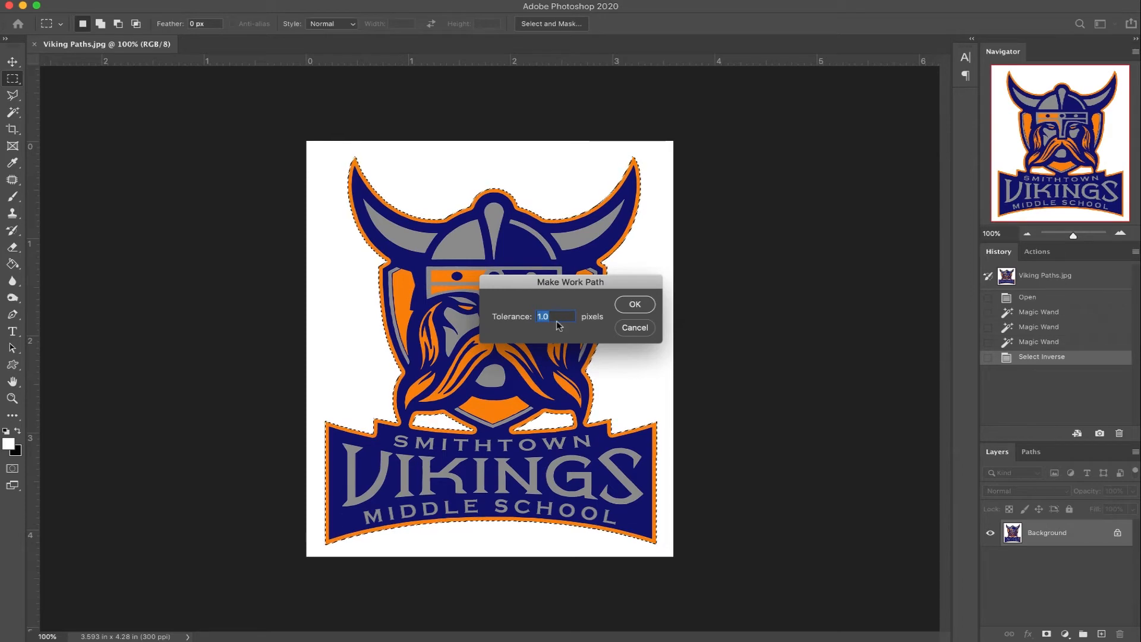
click(632, 305)
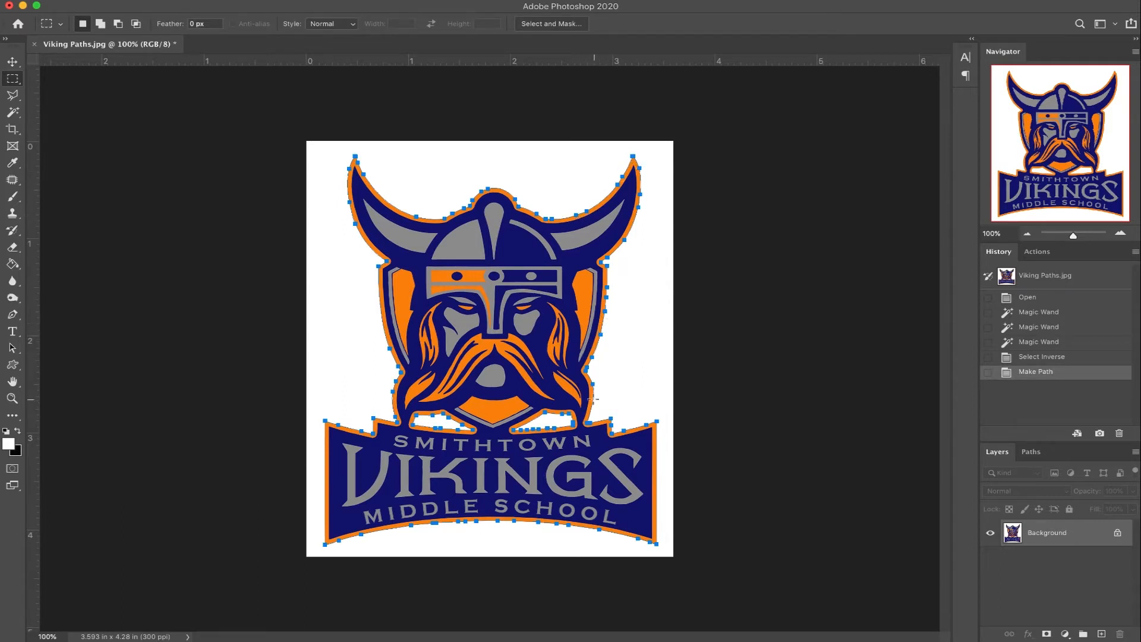
Step: Restore the inverted logo selection and make a work path from it with a tolerance of 2.0 pixels
click(1032, 357)
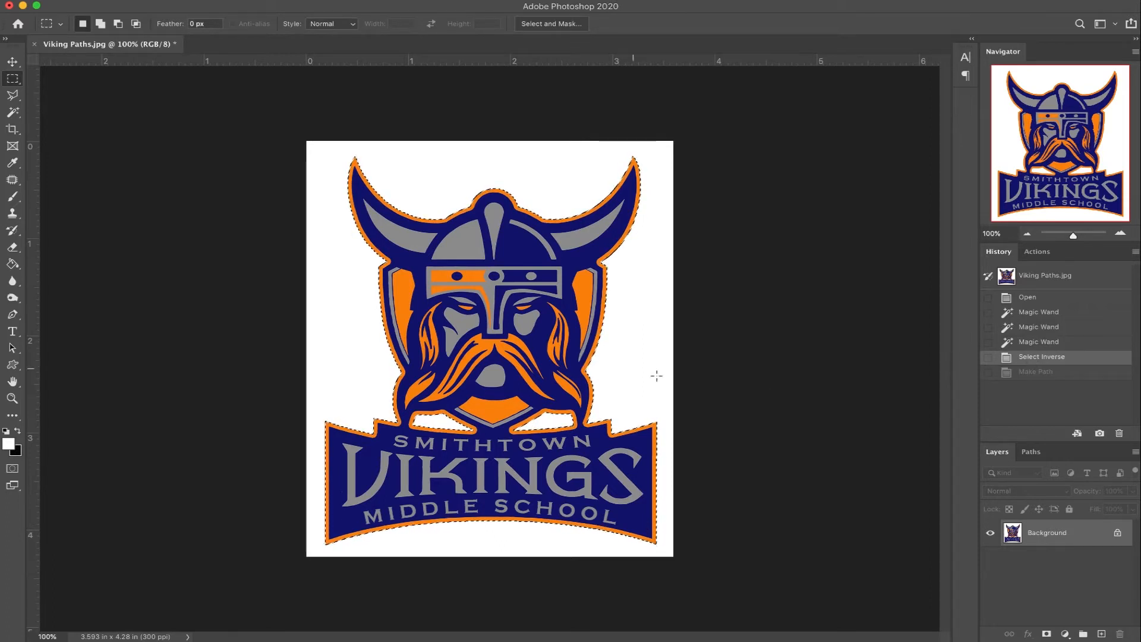
right_click(489, 313)
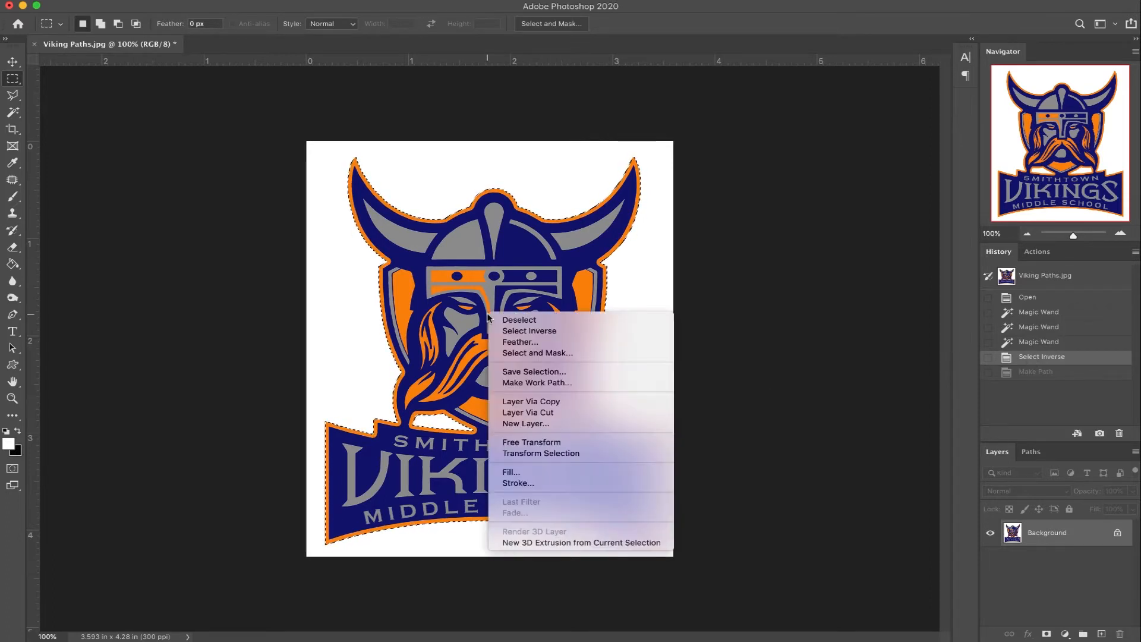
click(516, 383)
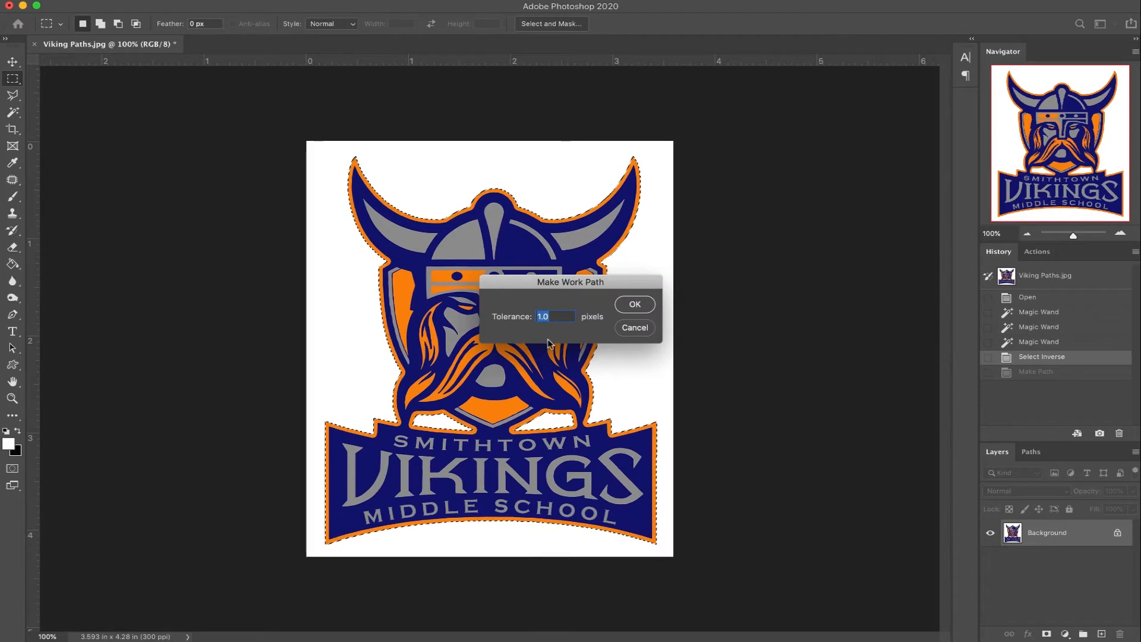
text(2.0)
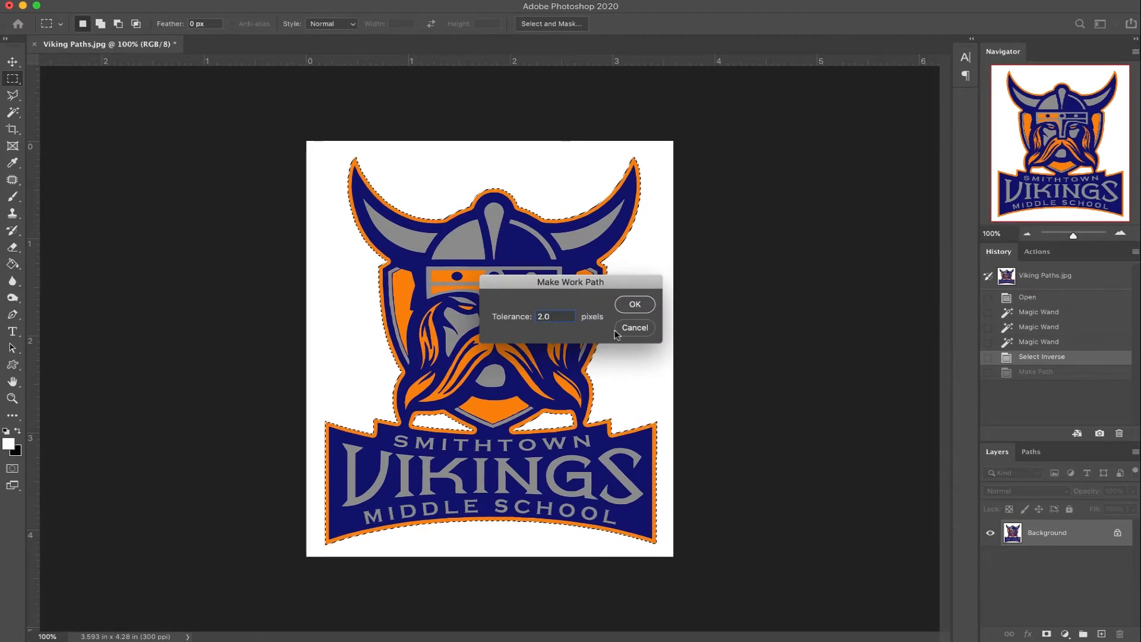
click(631, 306)
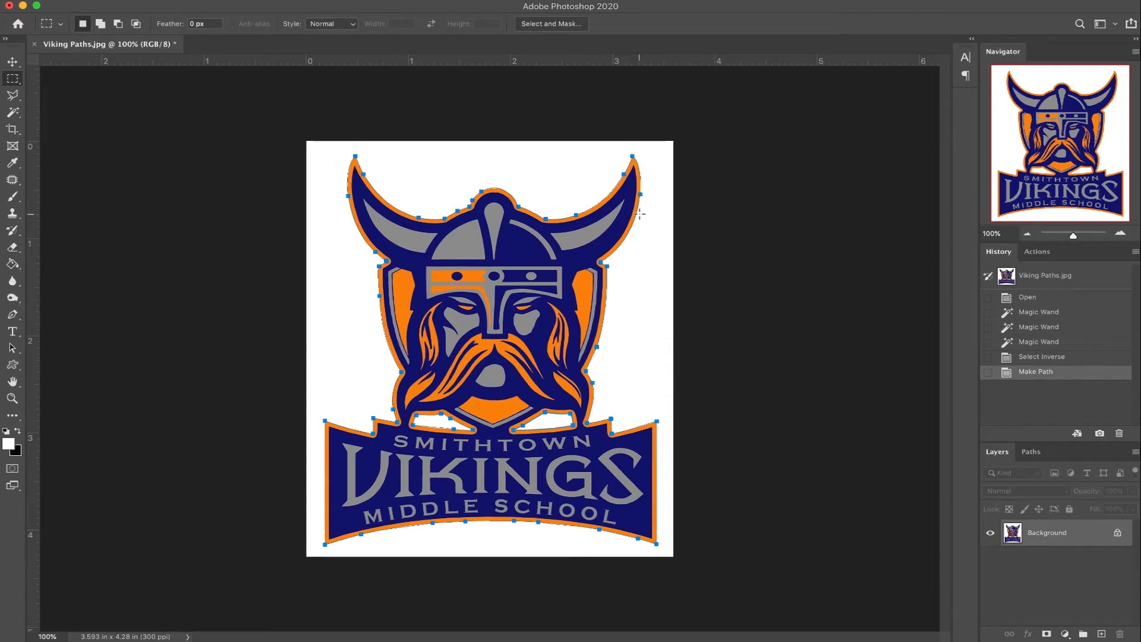
Step: Return to the inverted logo selection and make its work path again with the tolerance set to 1.0 pixels
click(1020, 356)
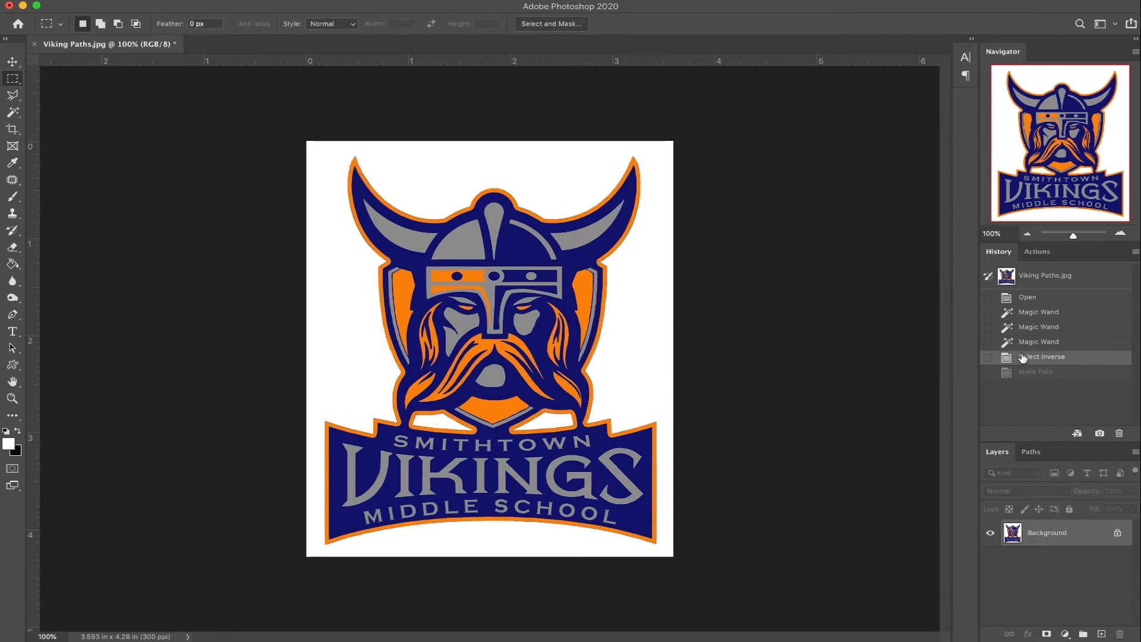
right_click(555, 307)
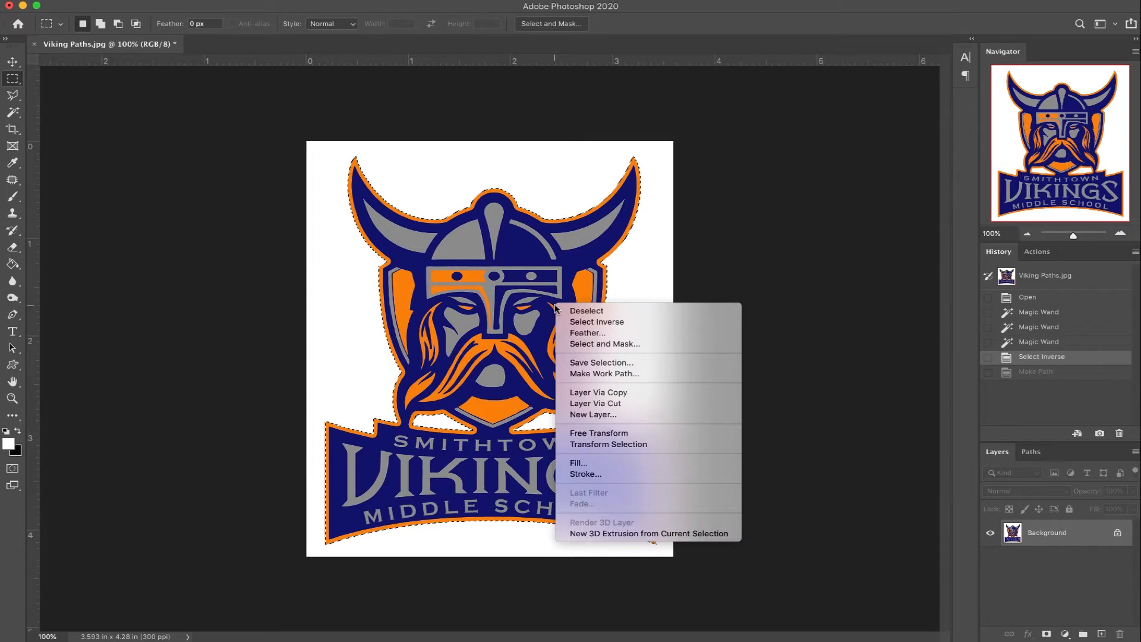
click(598, 373)
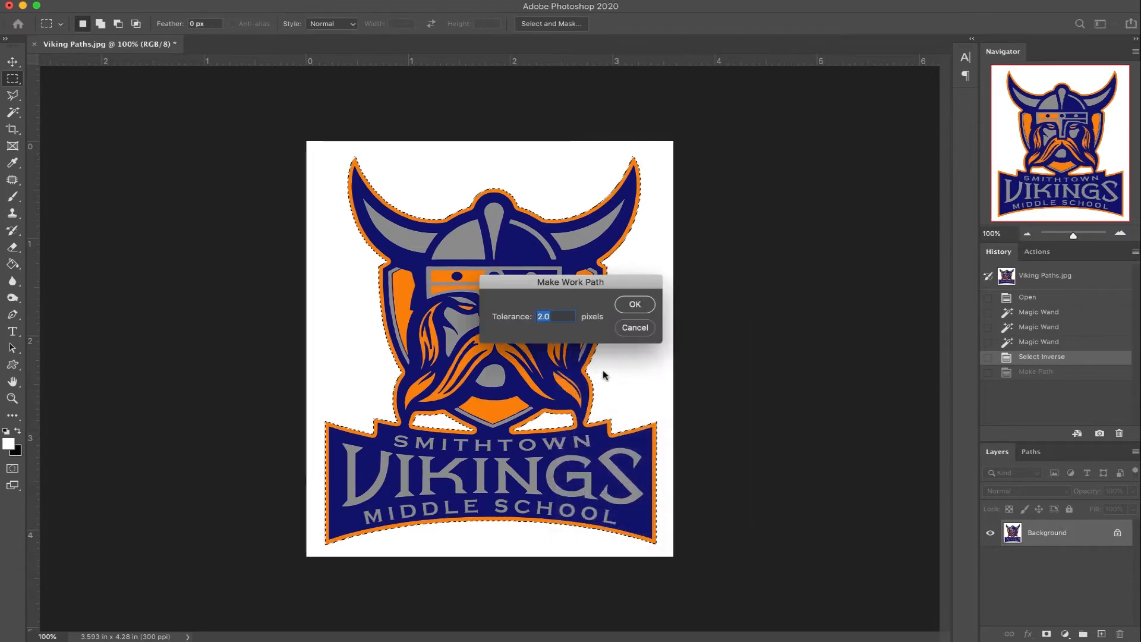
text(1.0)
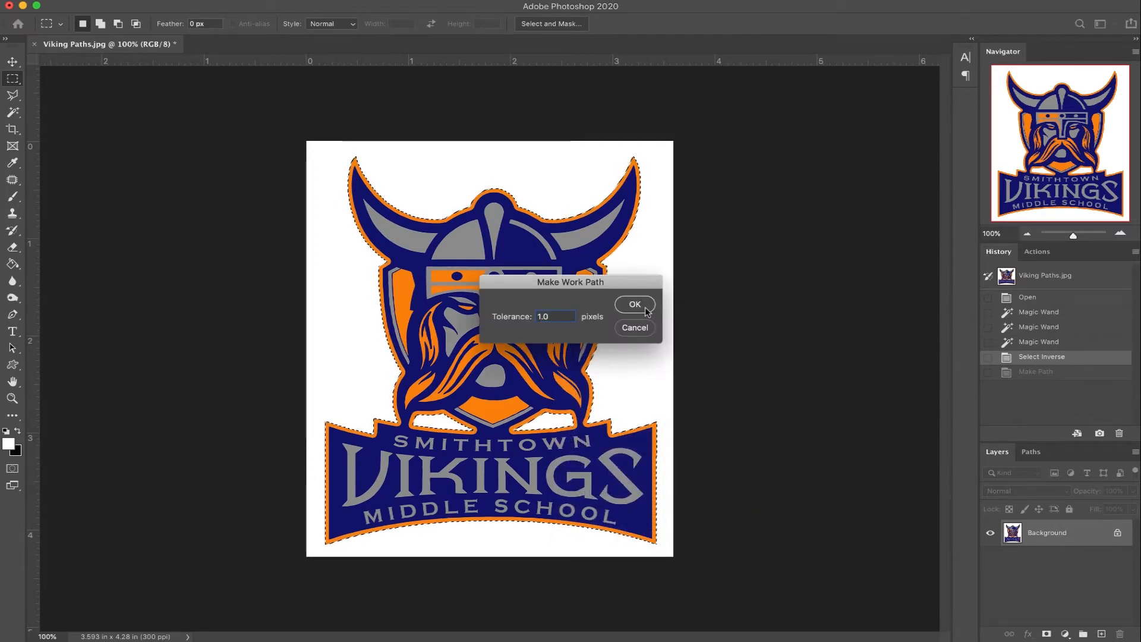
click(635, 305)
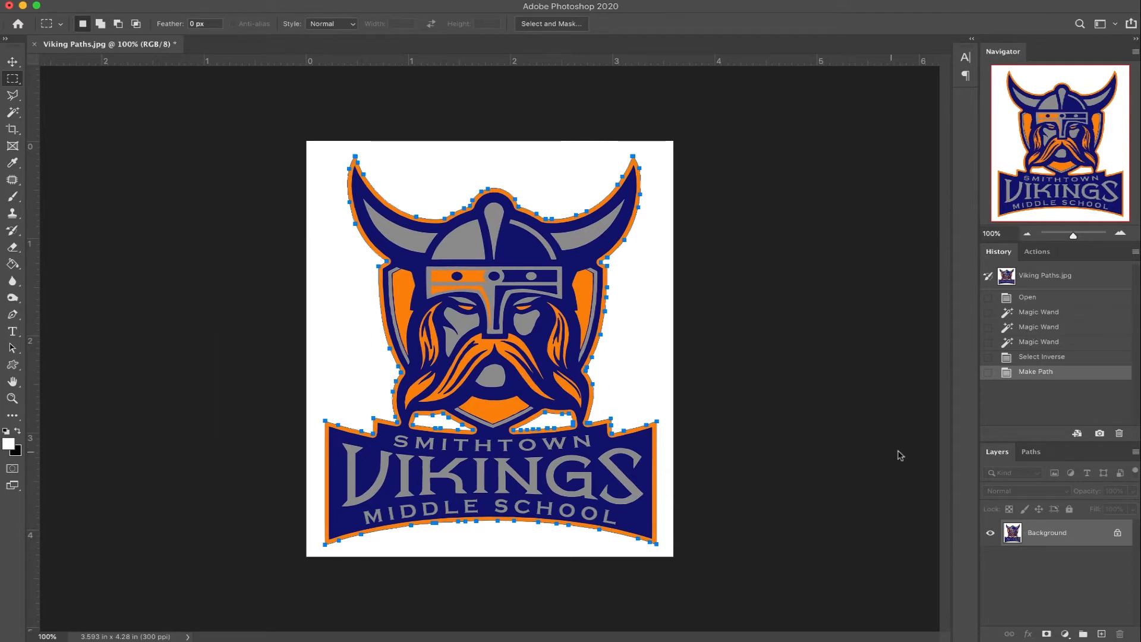
Step: Save the work path under the name "IPCUT-1:-1:-1:-1"
click(1031, 452)
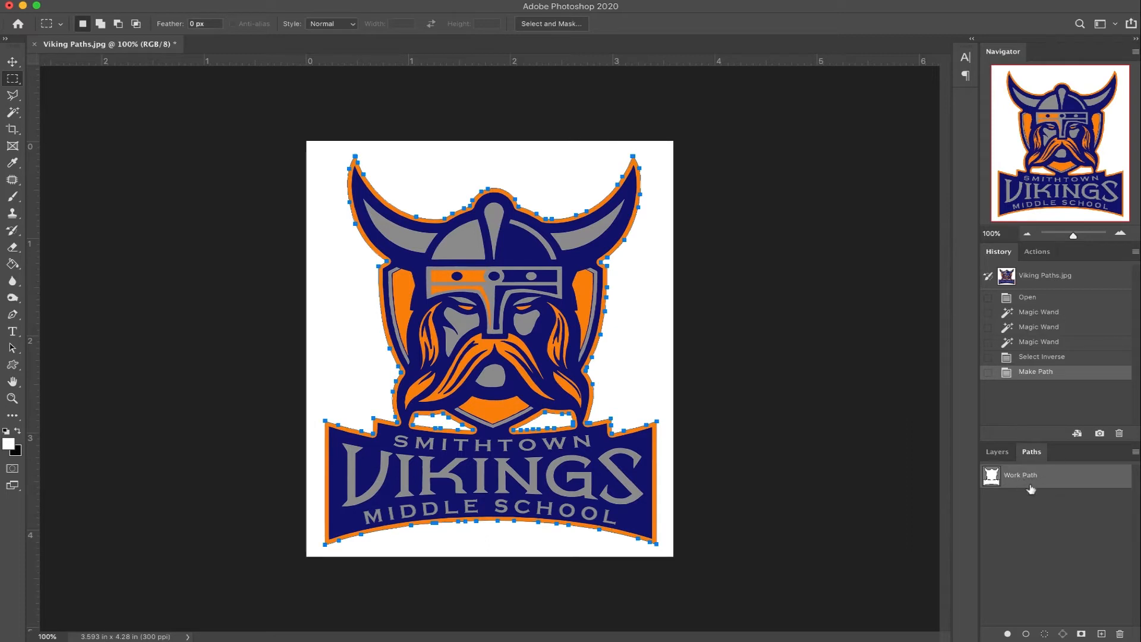
double_click(1025, 475)
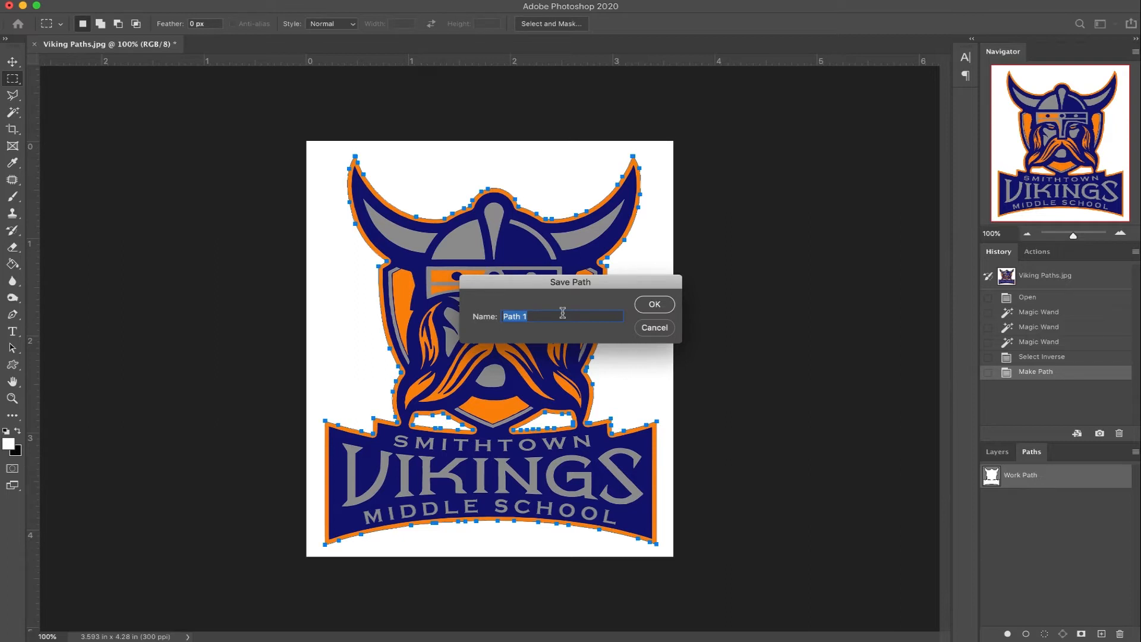
text(IPCUT)
text(1:-1:-1:-1)
click(654, 304)
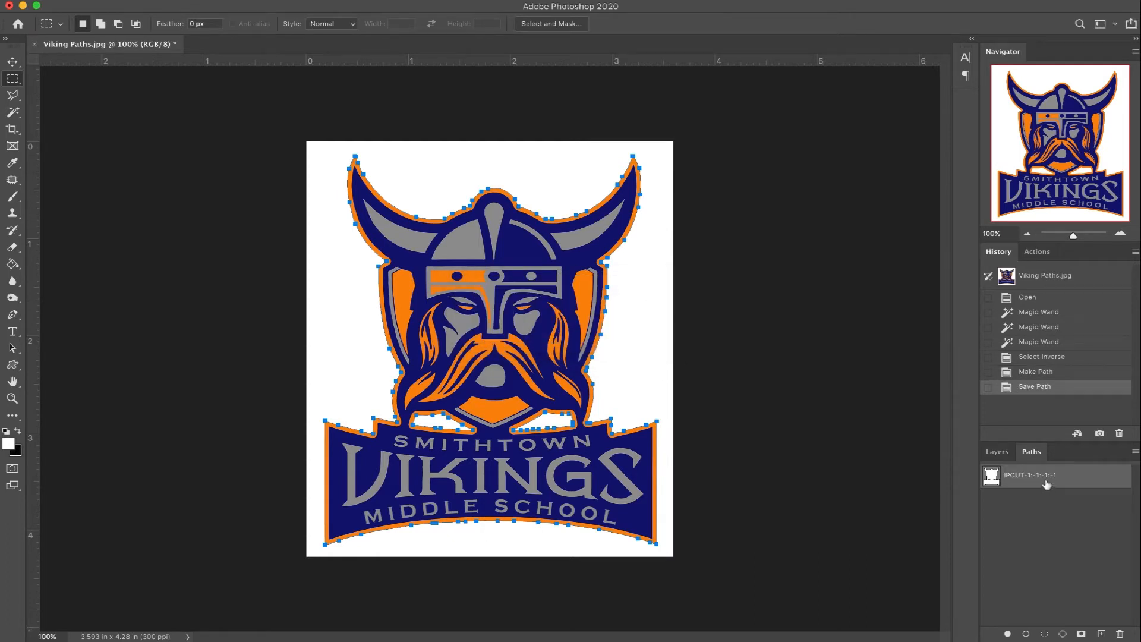
Step: Examine up close how the saved path follows the logo's outer edge and inner gaps, comparing with the path shown and hidden
click(1039, 533)
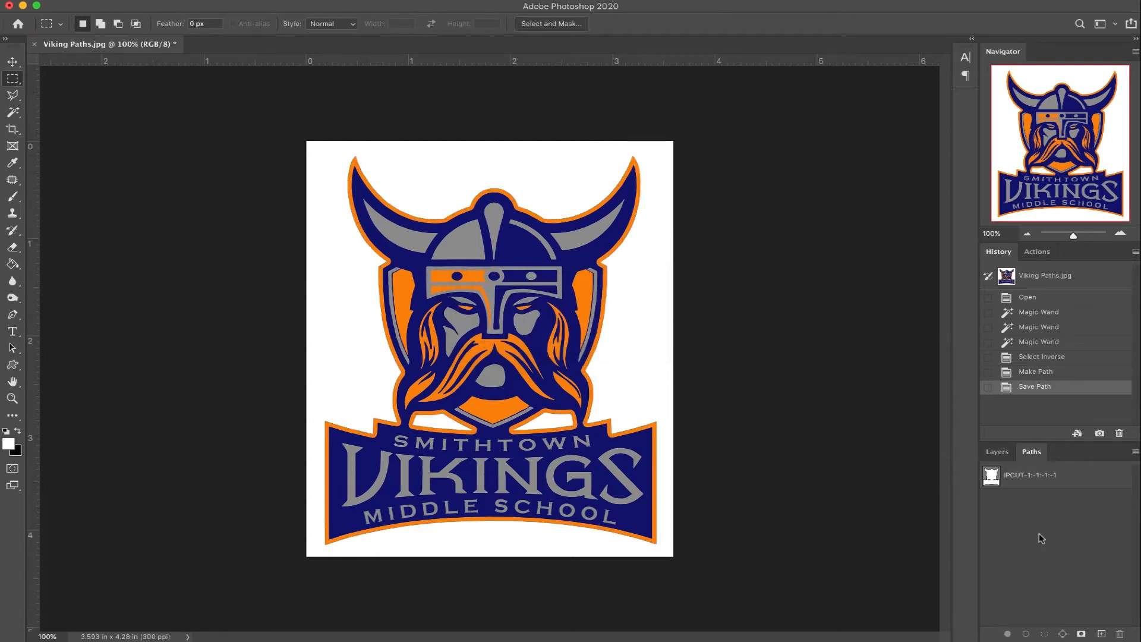
click(1033, 480)
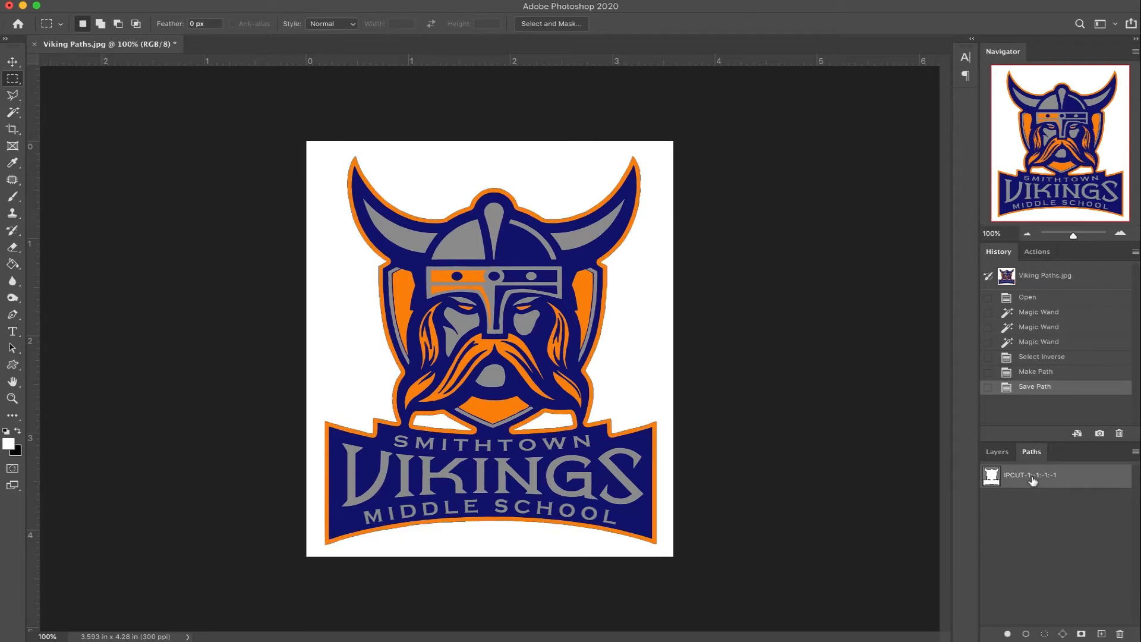
click(1120, 233)
click(1120, 233)
click(1120, 232)
click(1120, 233)
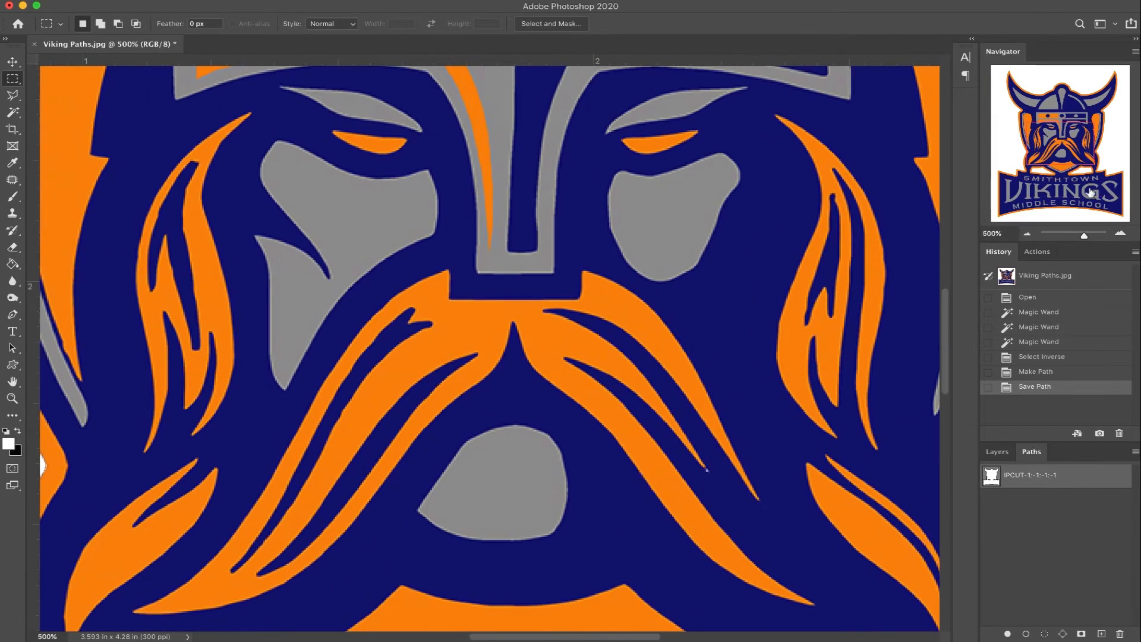
drag(1070, 145, 1082, 171)
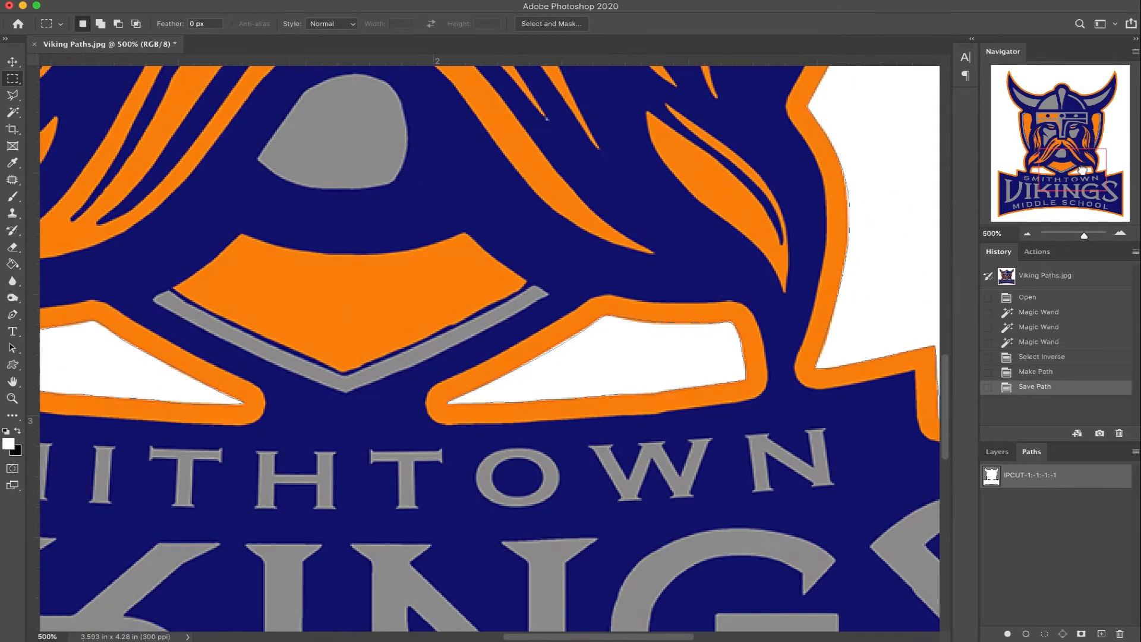
click(1030, 545)
click(1027, 482)
click(1026, 483)
click(1120, 233)
click(1120, 233)
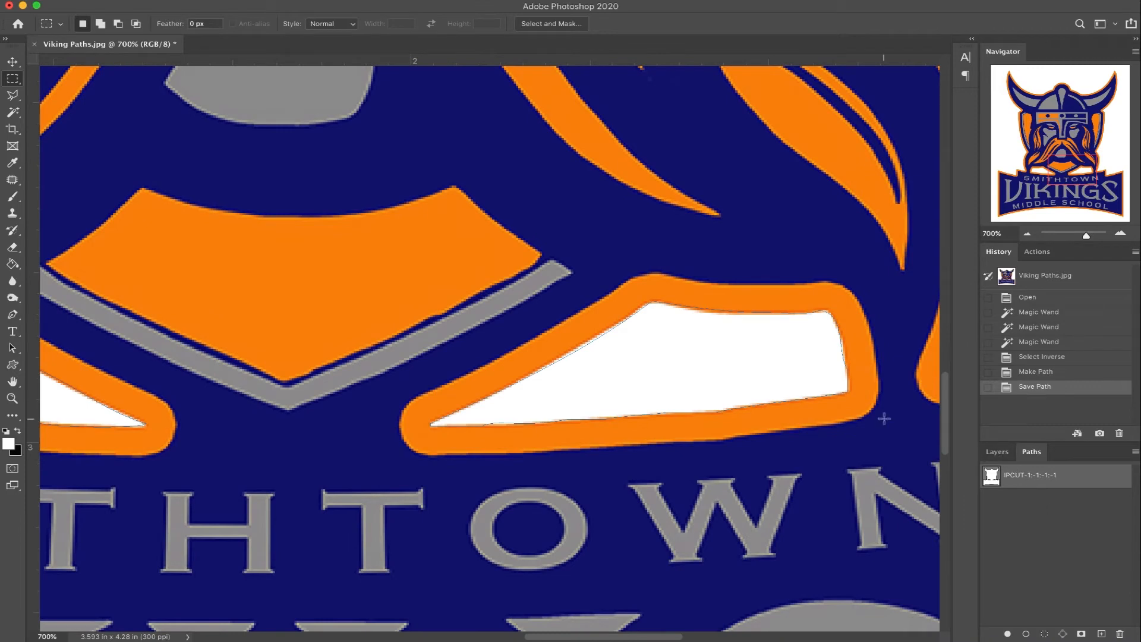
click(1044, 531)
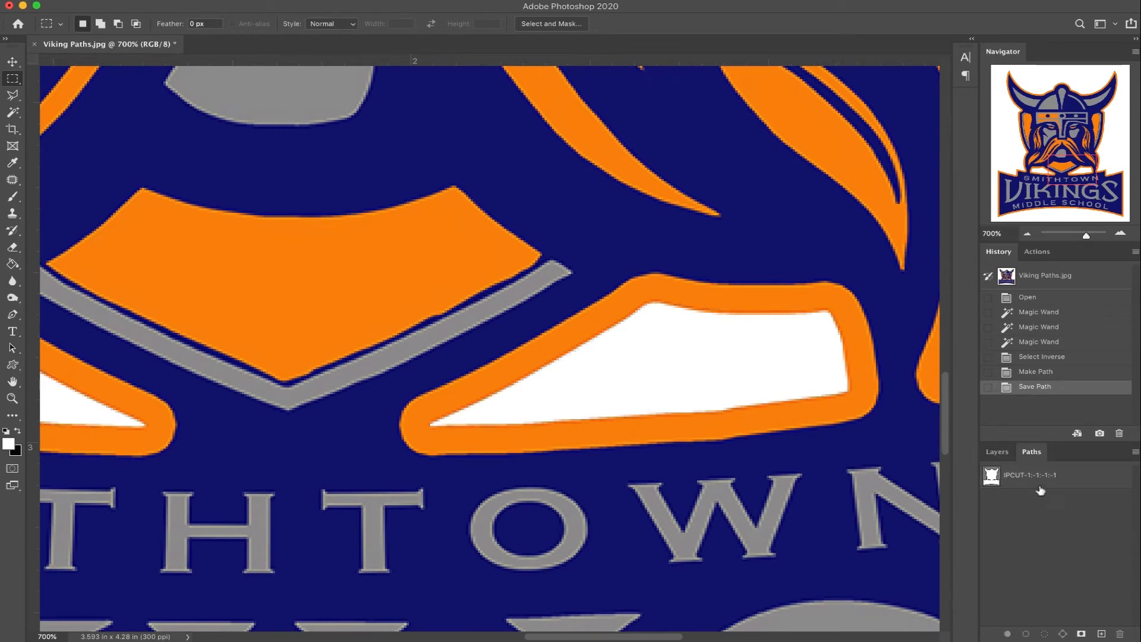
click(1040, 479)
click(1035, 512)
click(1026, 478)
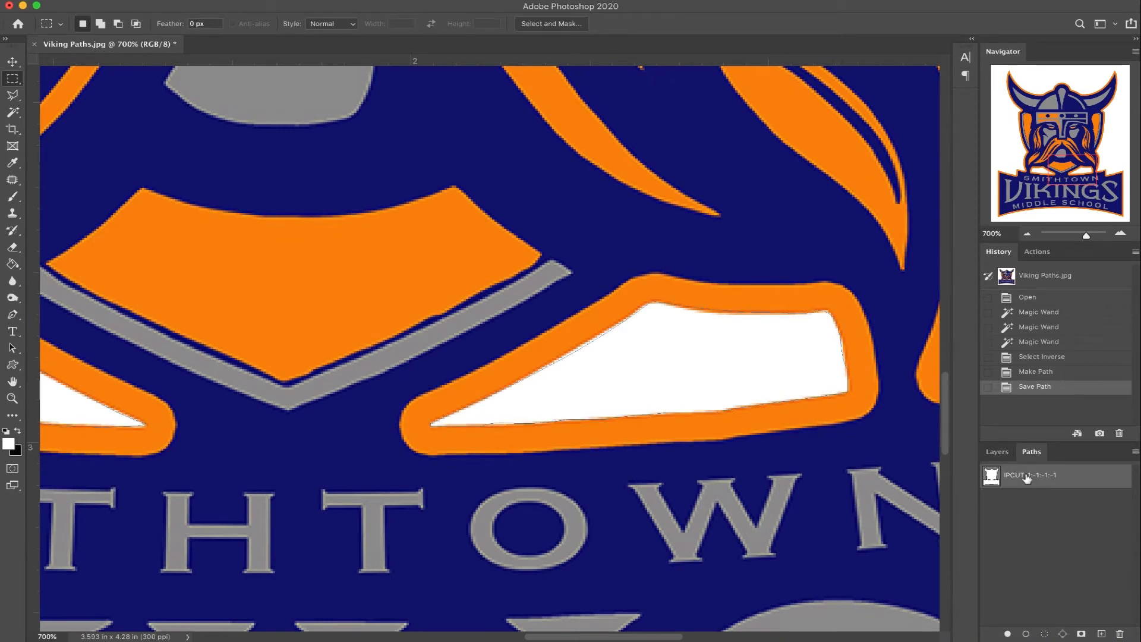
click(1026, 235)
click(1026, 235)
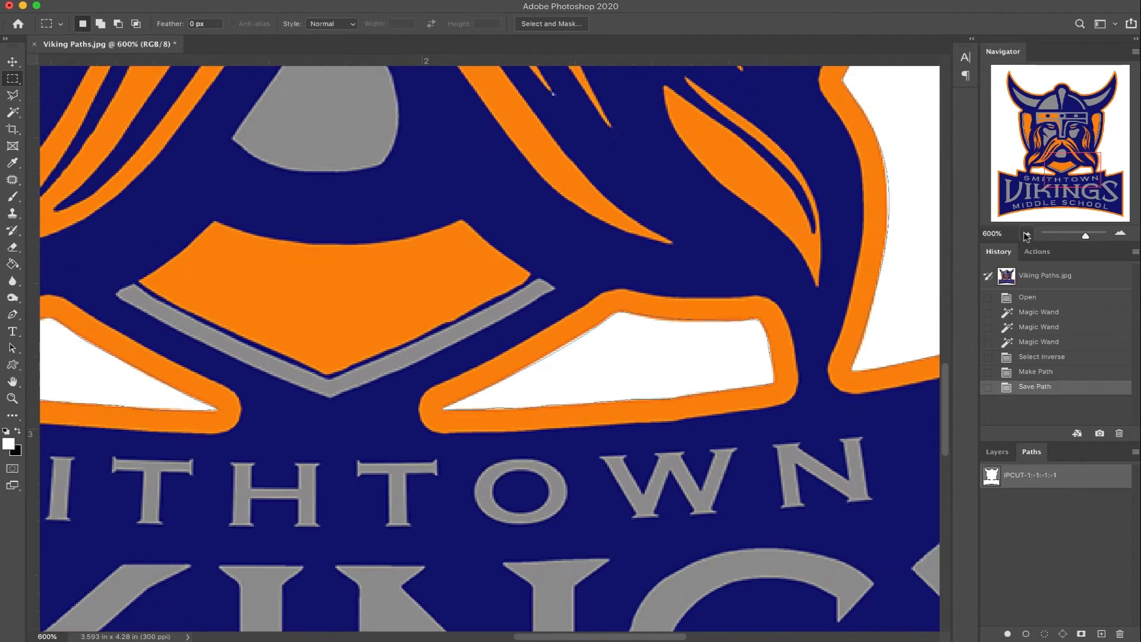
click(1026, 235)
click(1026, 234)
click(1026, 234)
click(1026, 235)
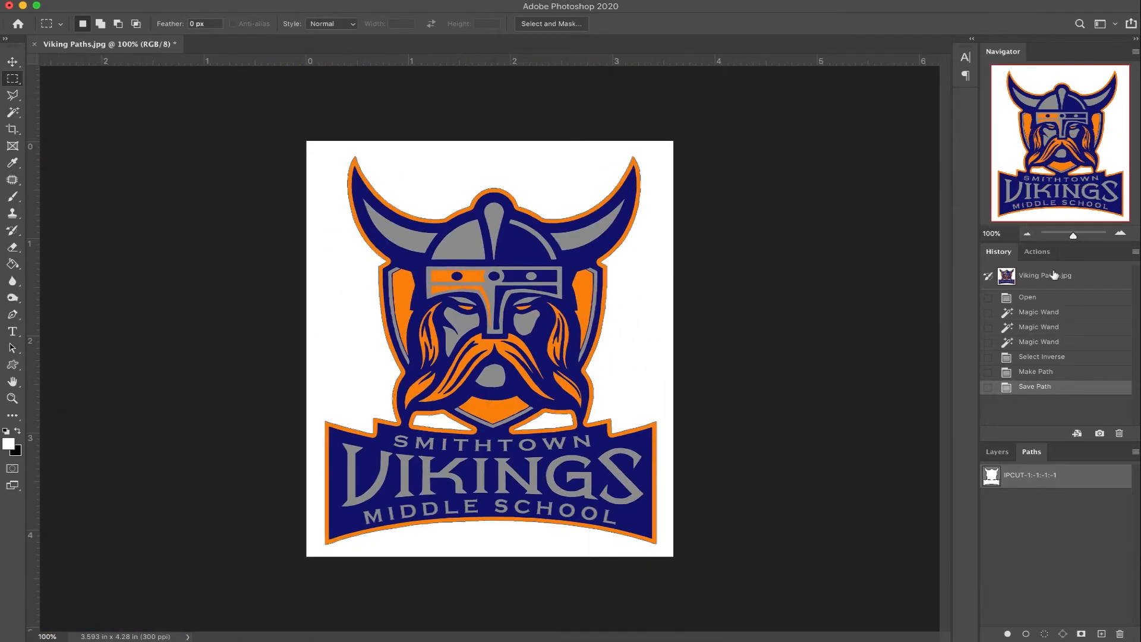
click(1121, 233)
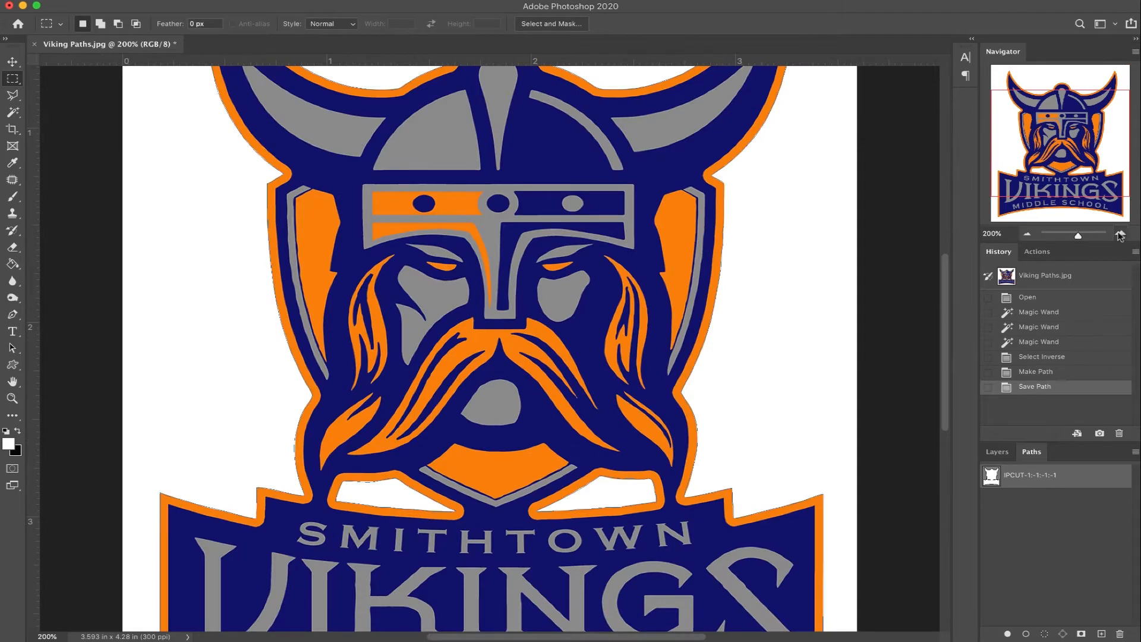
click(1027, 233)
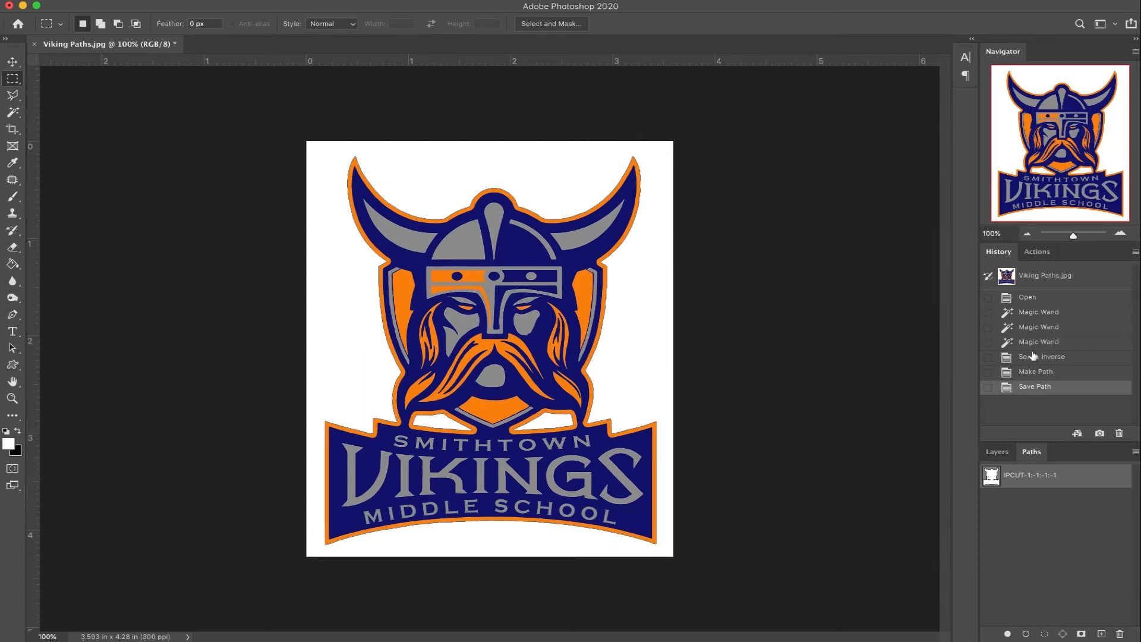
Step: Return to the selection of only the outer white background and invert it to select the whole logo shape
click(1038, 313)
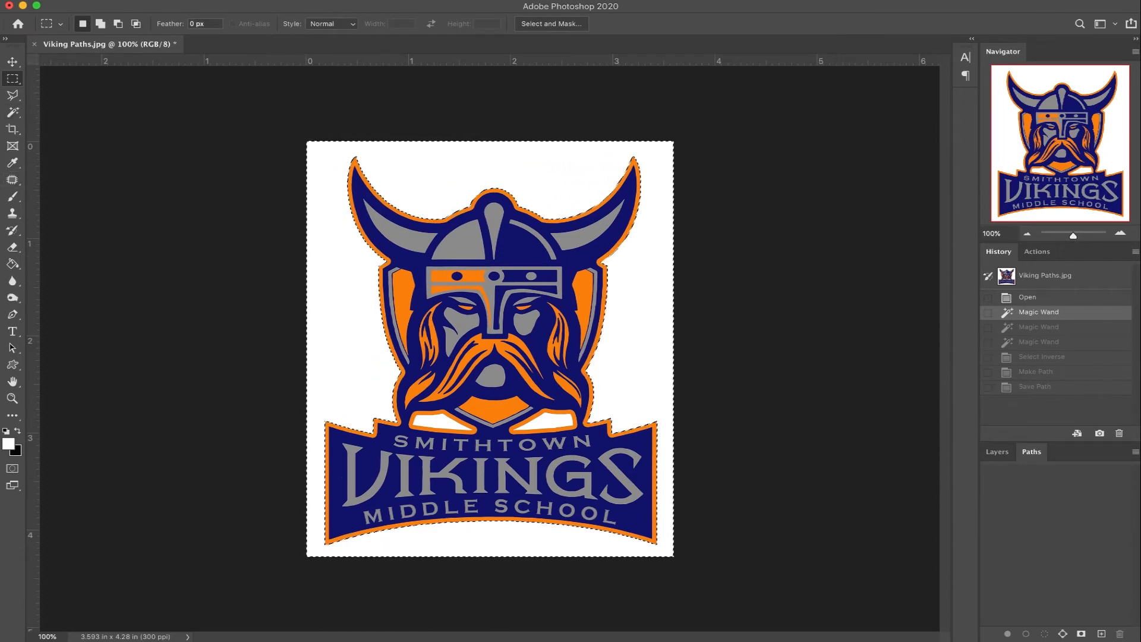
click(278, 1)
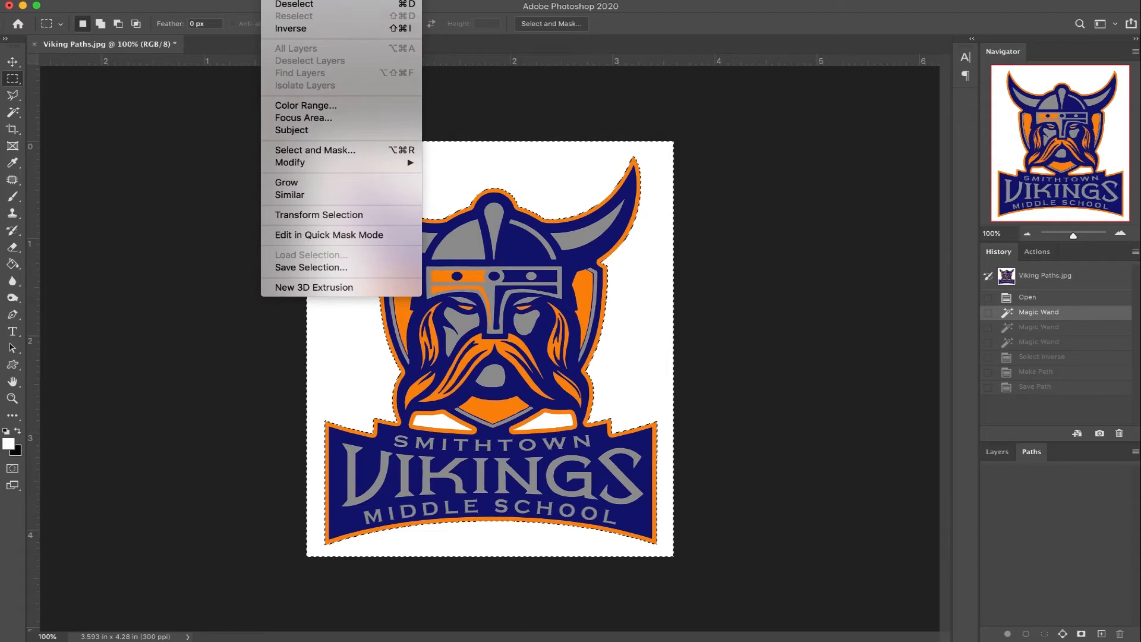
click(290, 28)
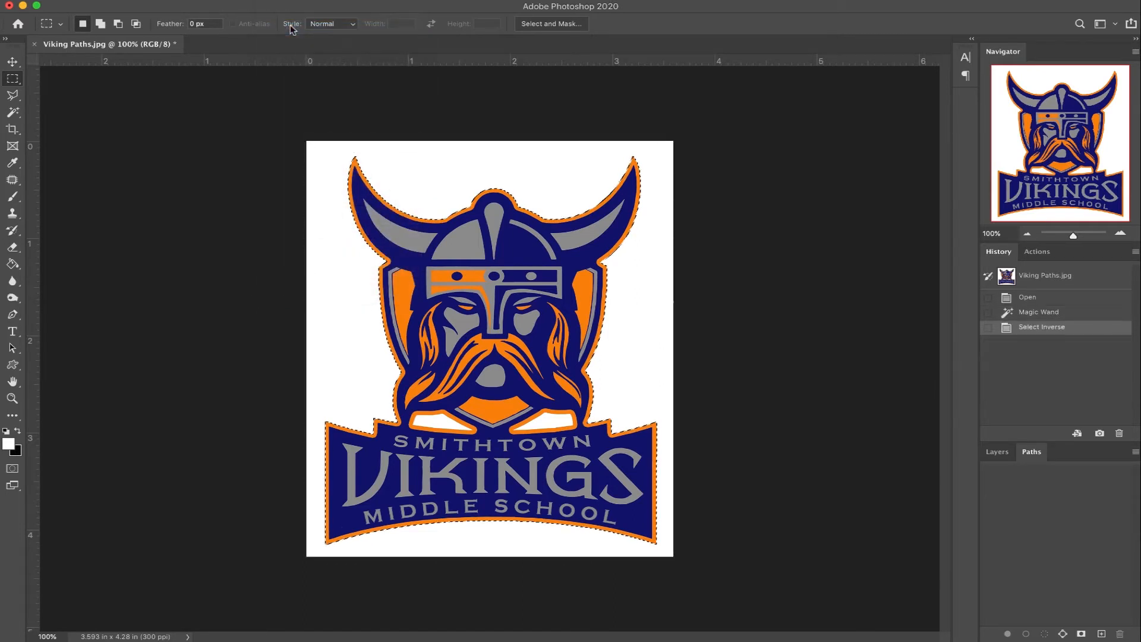
Step: Make a work path from the logo's outer selection with a tolerance of 1.0 pixels
right_click(458, 283)
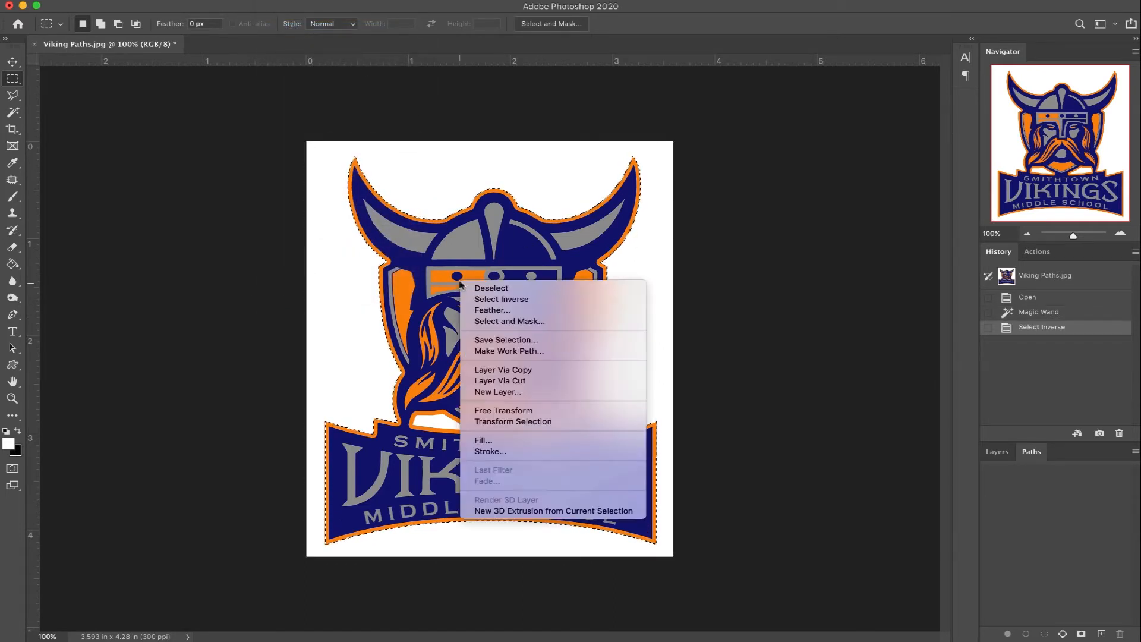
click(508, 350)
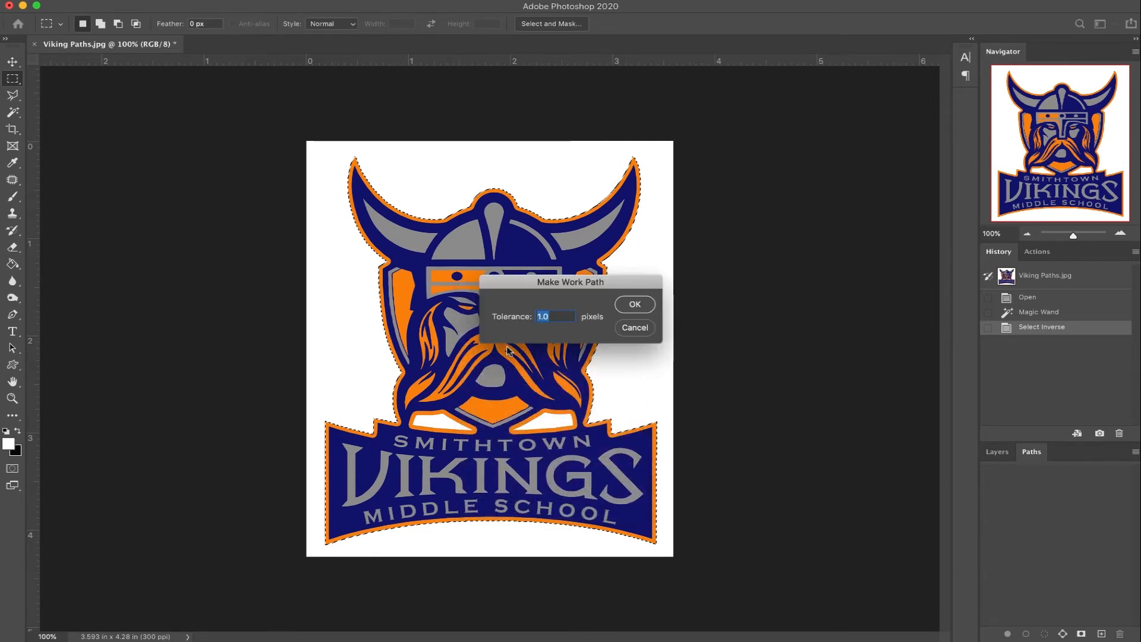
click(635, 305)
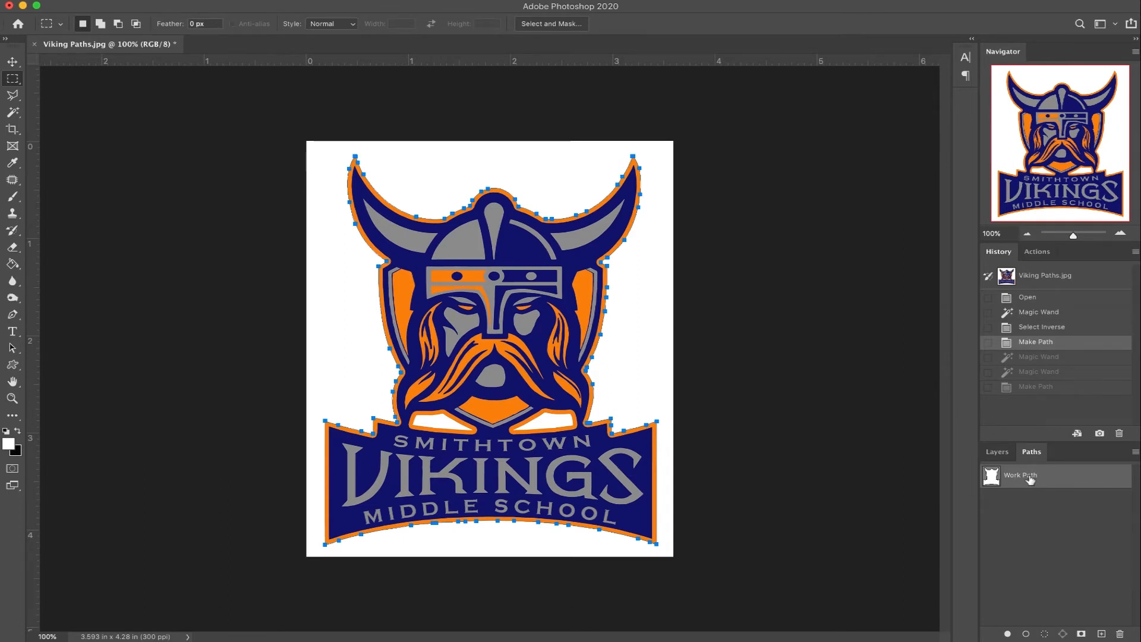
Step: Save the outer outline's work path under the name "IPCUT-1:-1:-1:-1"
double_click(1030, 479)
text(IPC)
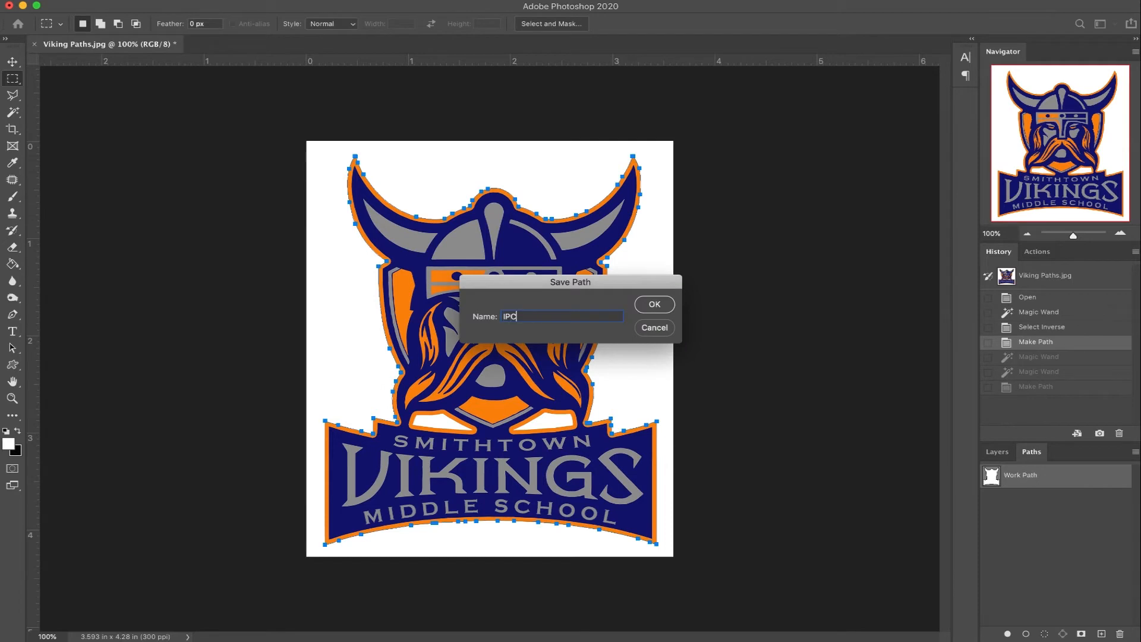
text(UT-1:)
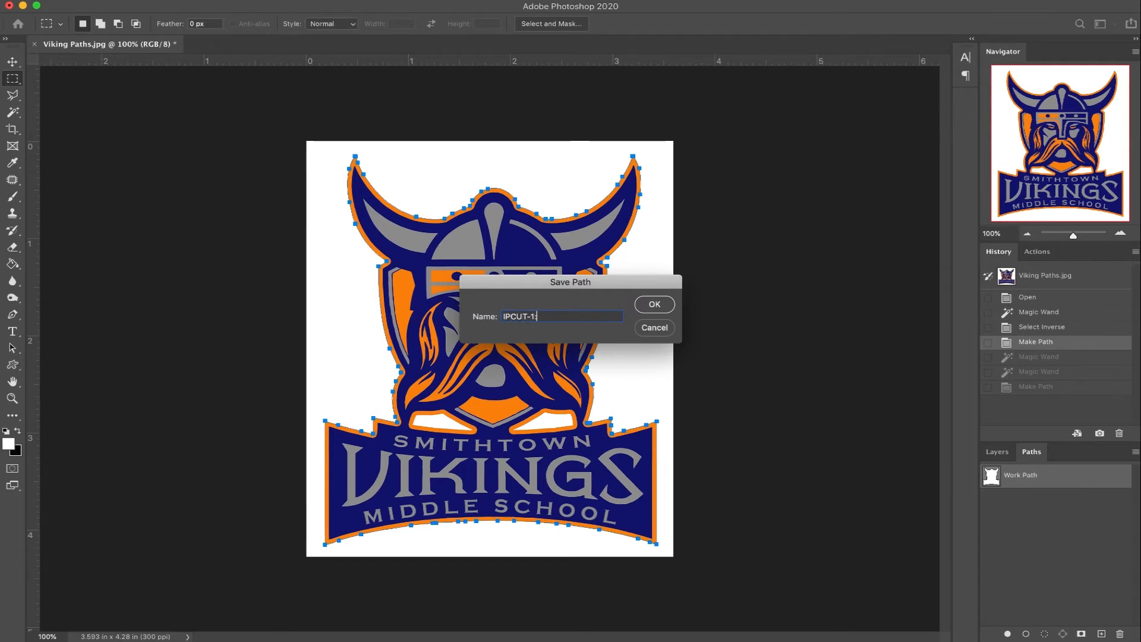
text(-1:-1:-1)
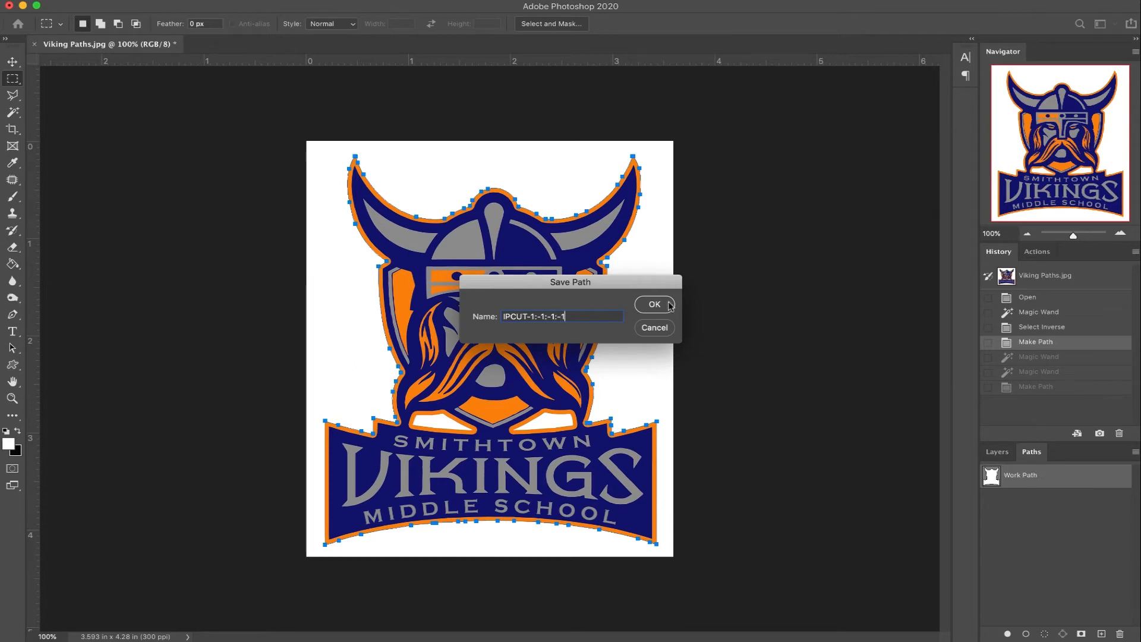
click(654, 304)
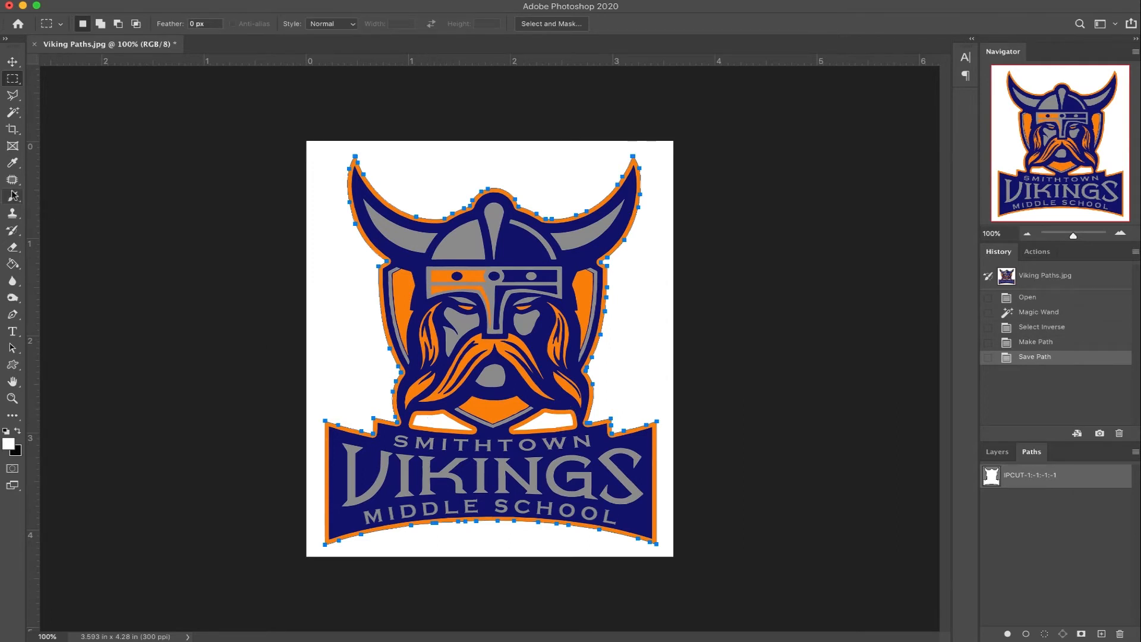
Step: Select both inner white gaps between the beard and the banner with the Magic Wand
click(8, 116)
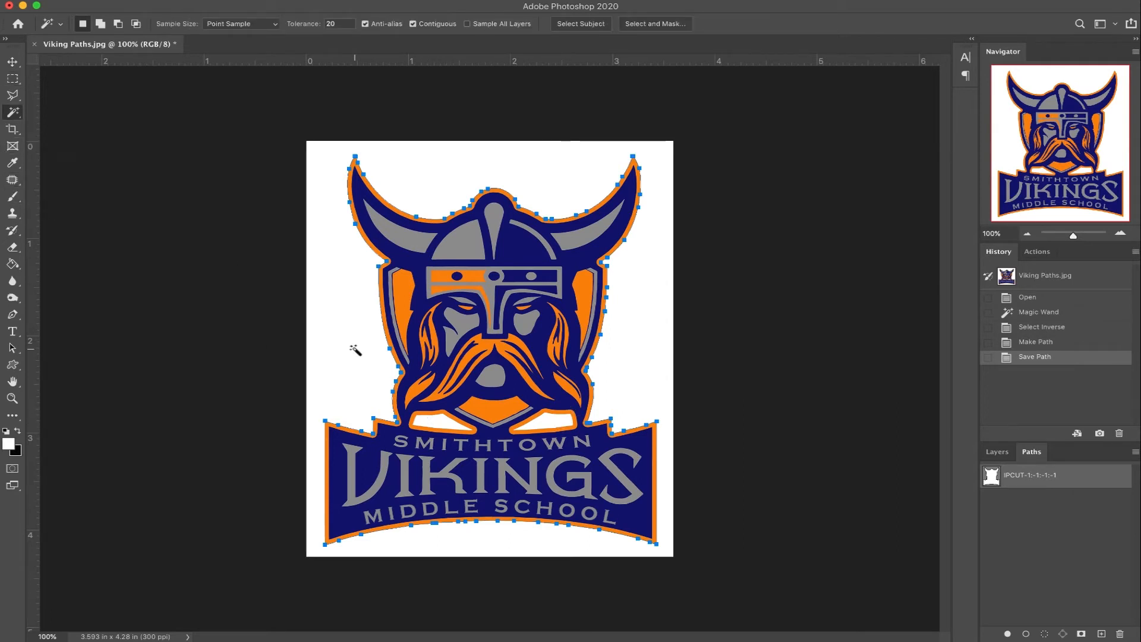
click(436, 421)
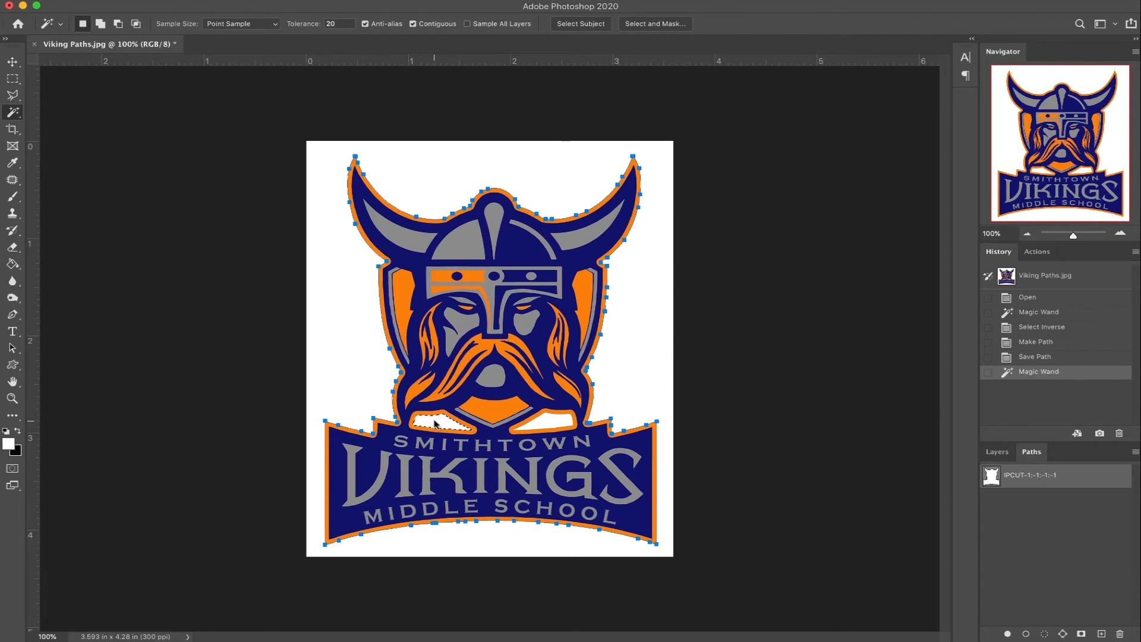
key(shift)
shift+click(547, 426)
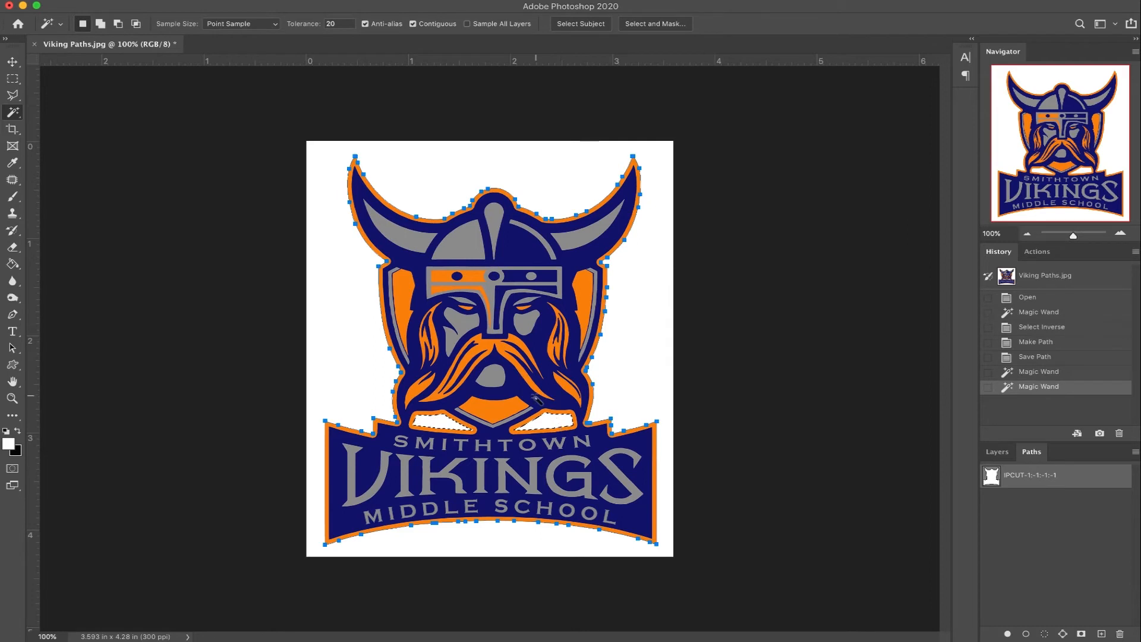
Step: Make a work path from the two inner gaps' selection with a tolerance of 1.0 pixels
click(13, 79)
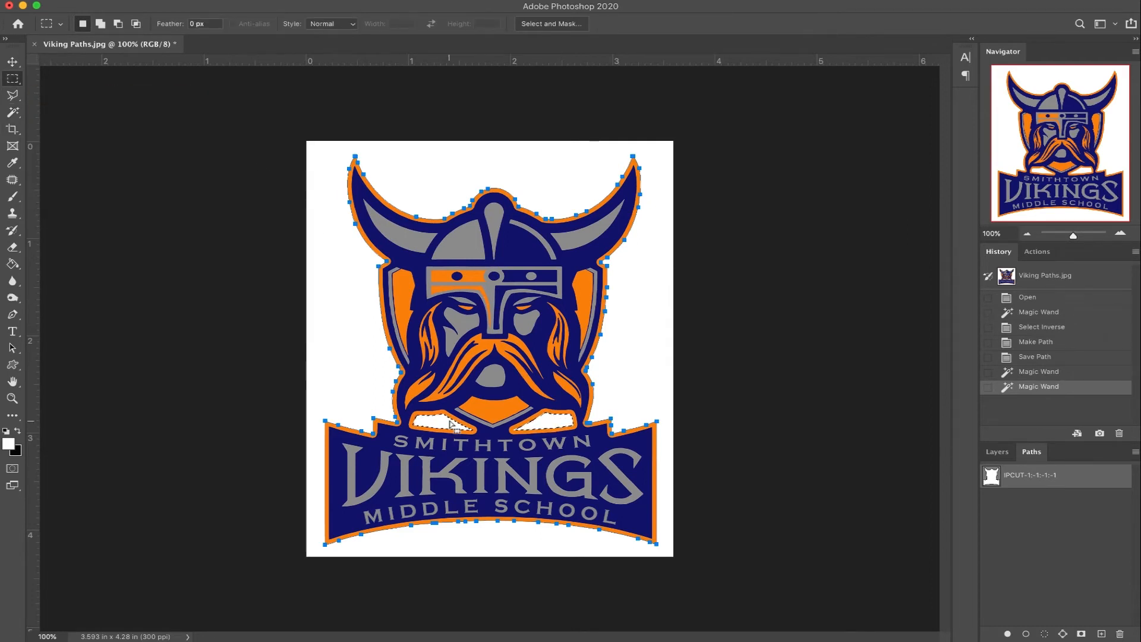
right_click(431, 409)
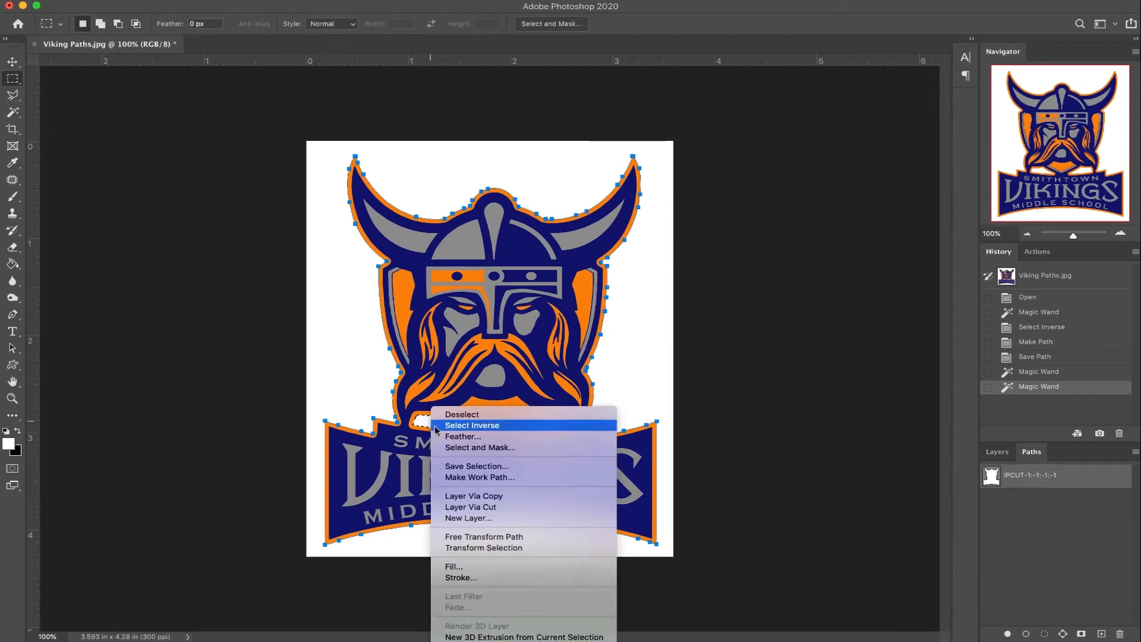
click(468, 477)
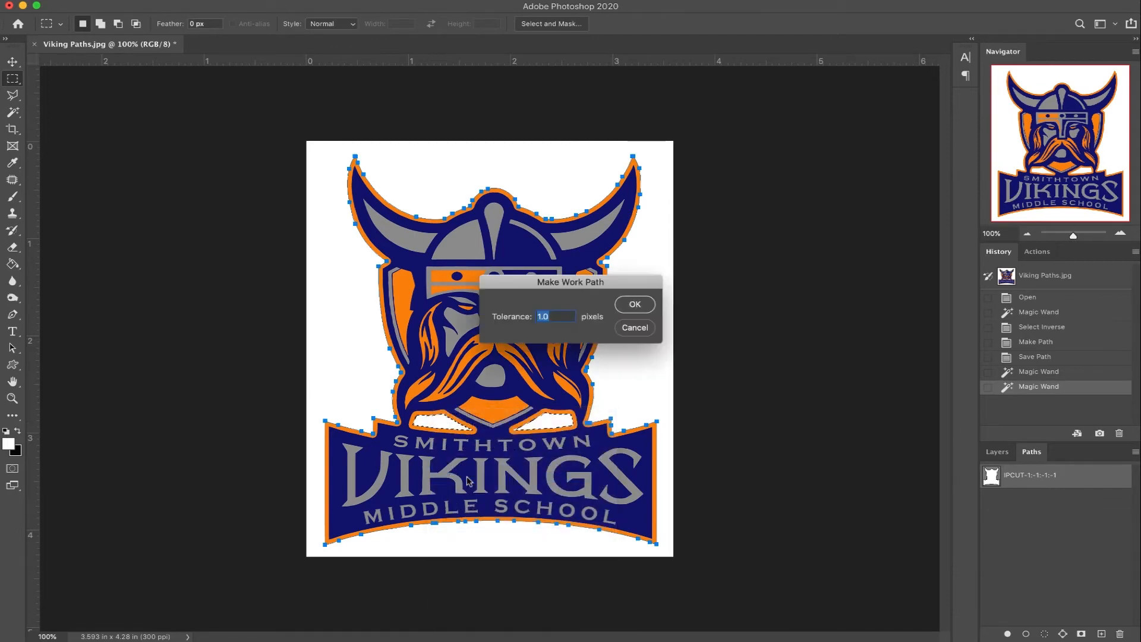
click(644, 303)
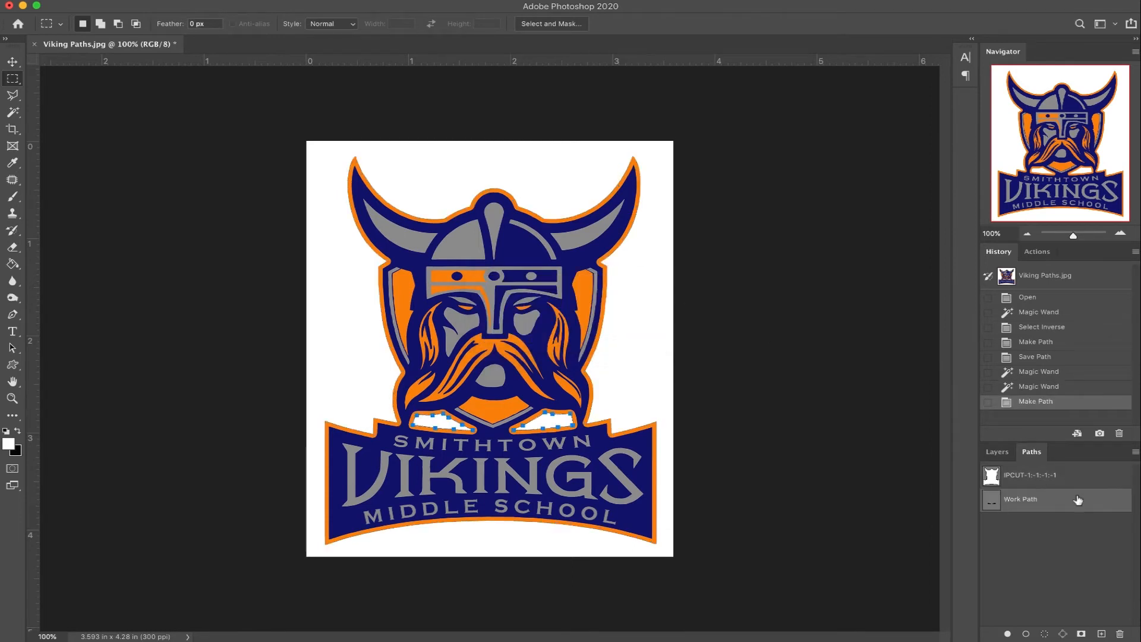
Step: Save the inner gaps' work path under the name "IPCUT-2:-1:-1:-1"
double_click(1026, 502)
text(IPCUT)
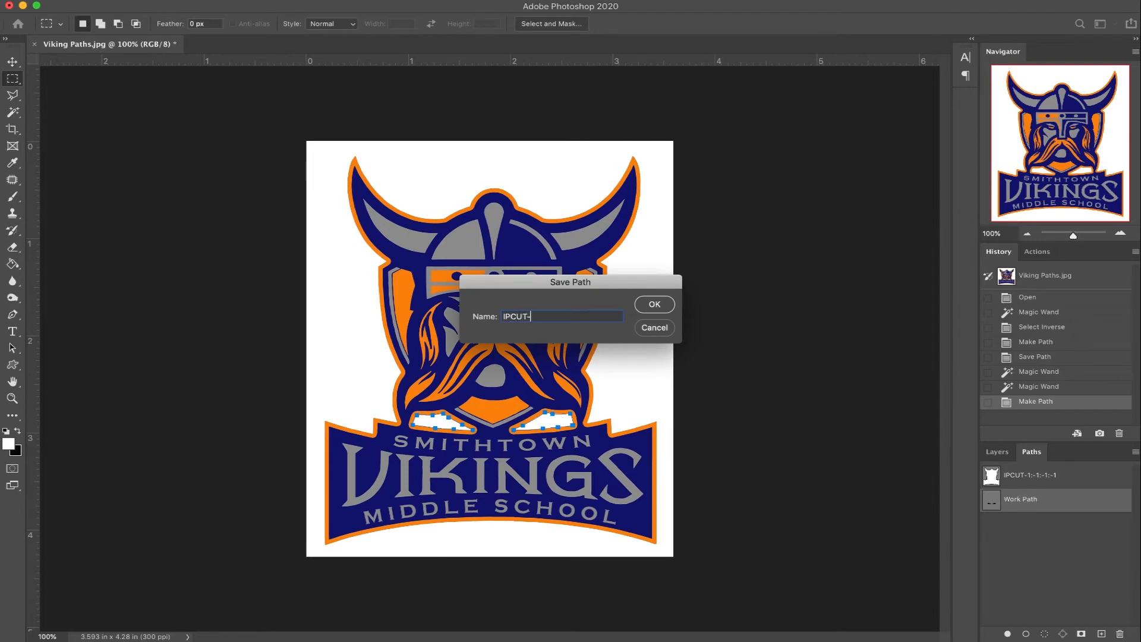
text(-2:-1:-1:-1)
click(665, 304)
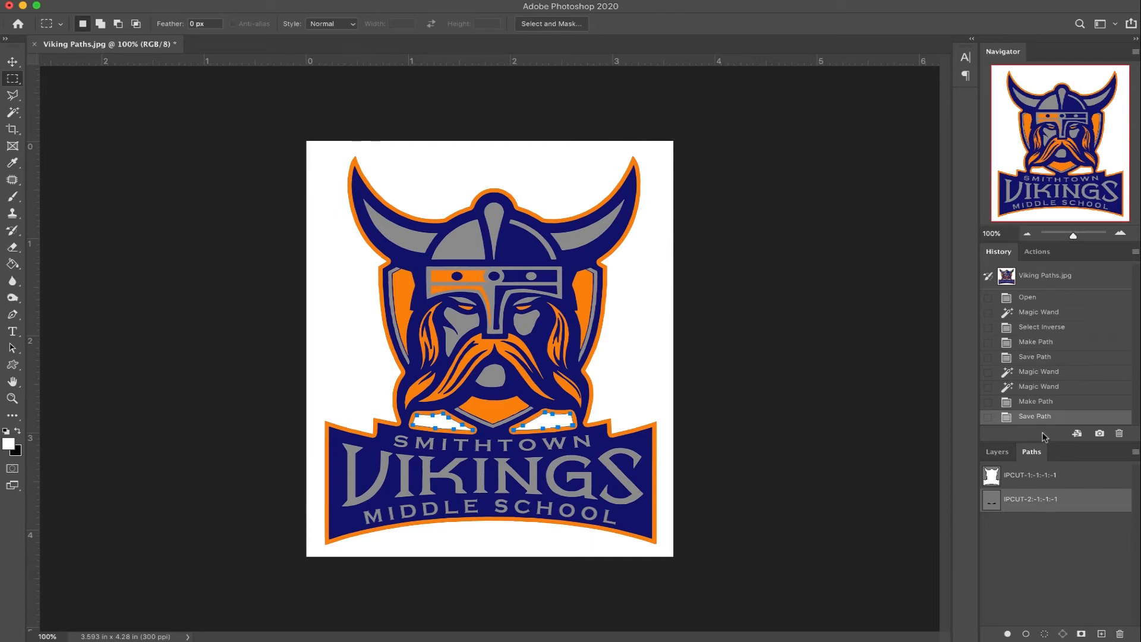
Step: Return the image to its opened state and select the white background plus both inner gaps with the Magic Wand
click(1034, 303)
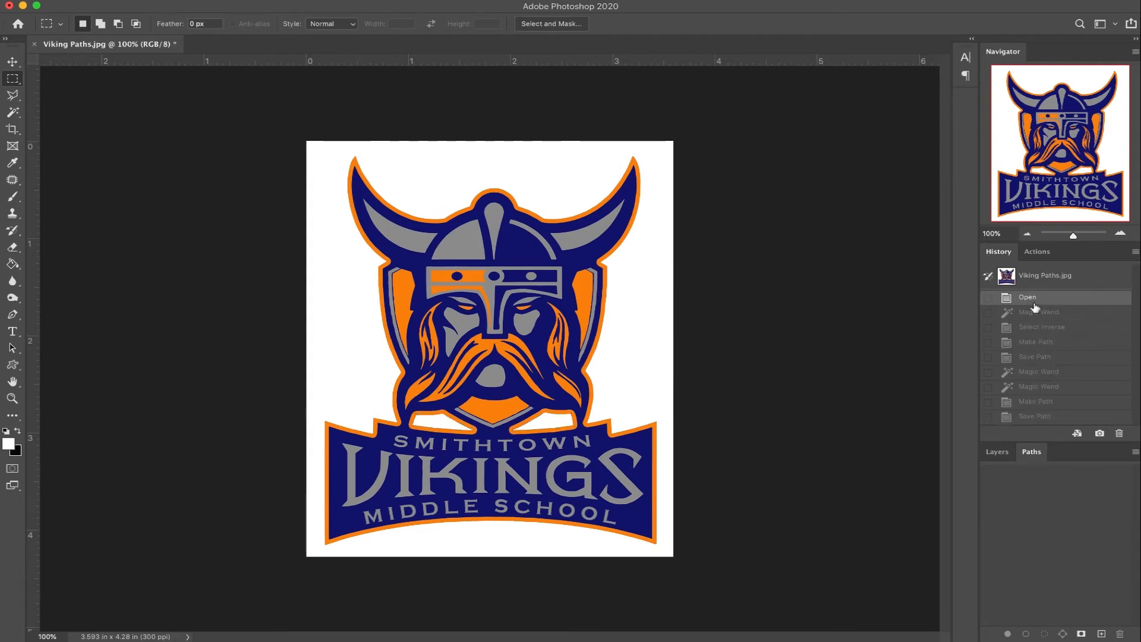
click(13, 112)
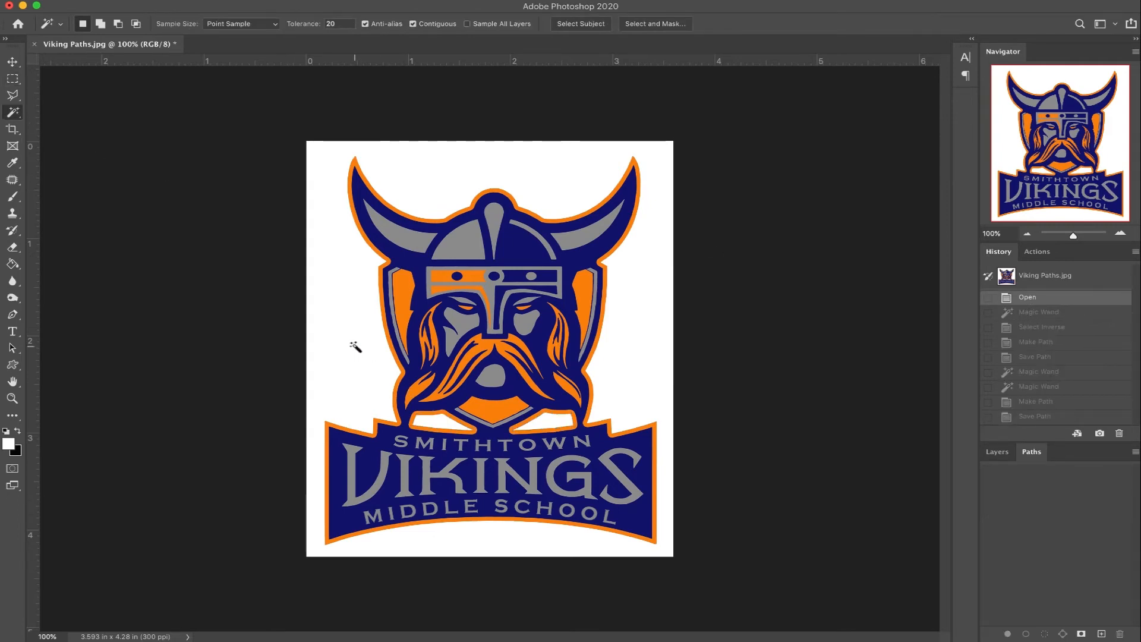
click(355, 347)
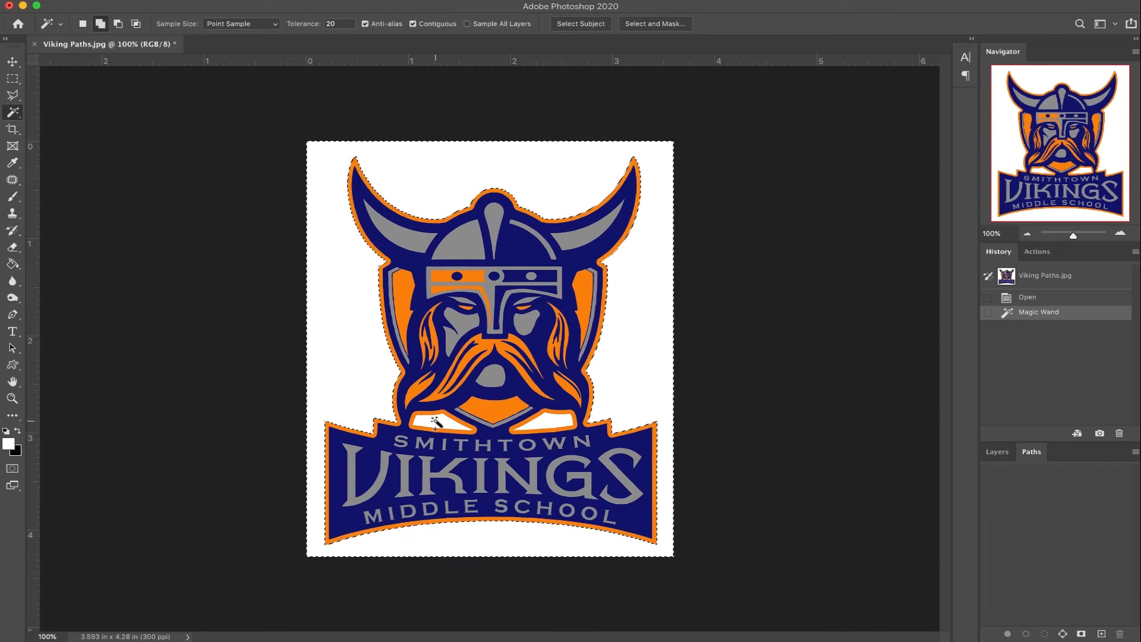
shift+click(436, 421)
shift+click(538, 423)
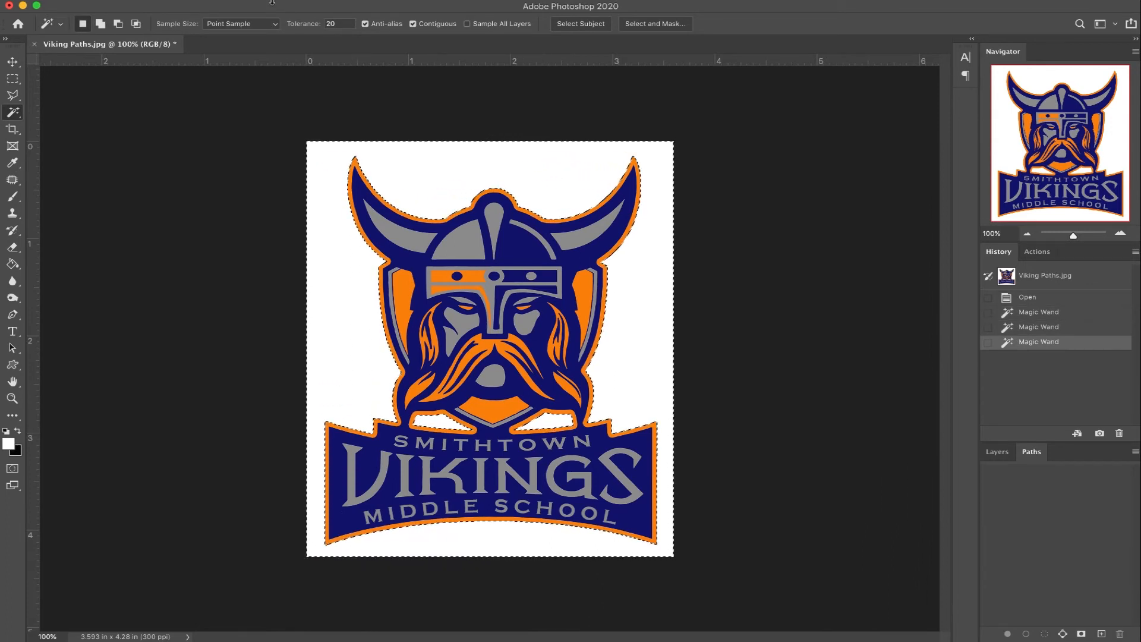
Step: Invert the selection to the logo and make a work path from it with a tolerance of 1.0 pixels
click(271, 2)
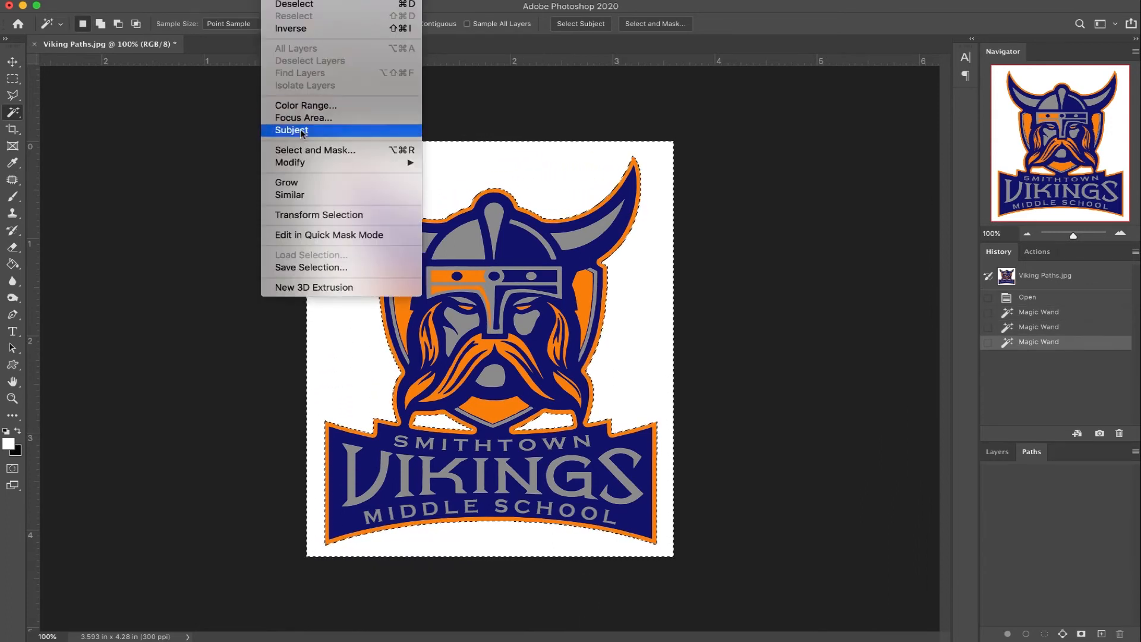
click(292, 29)
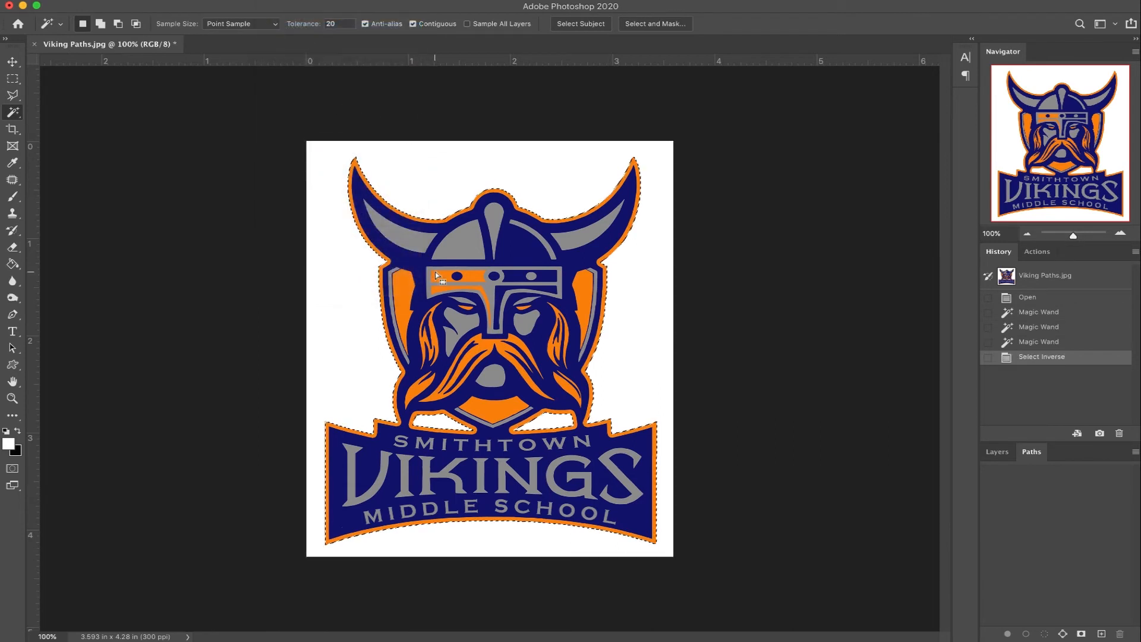
click(17, 80)
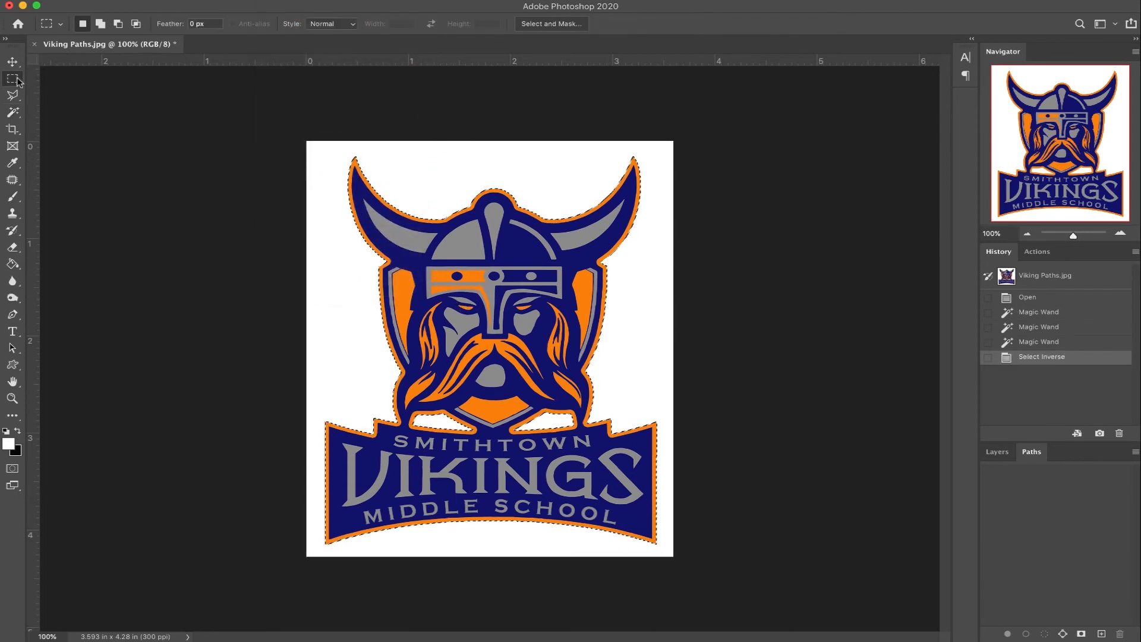
right_click(463, 292)
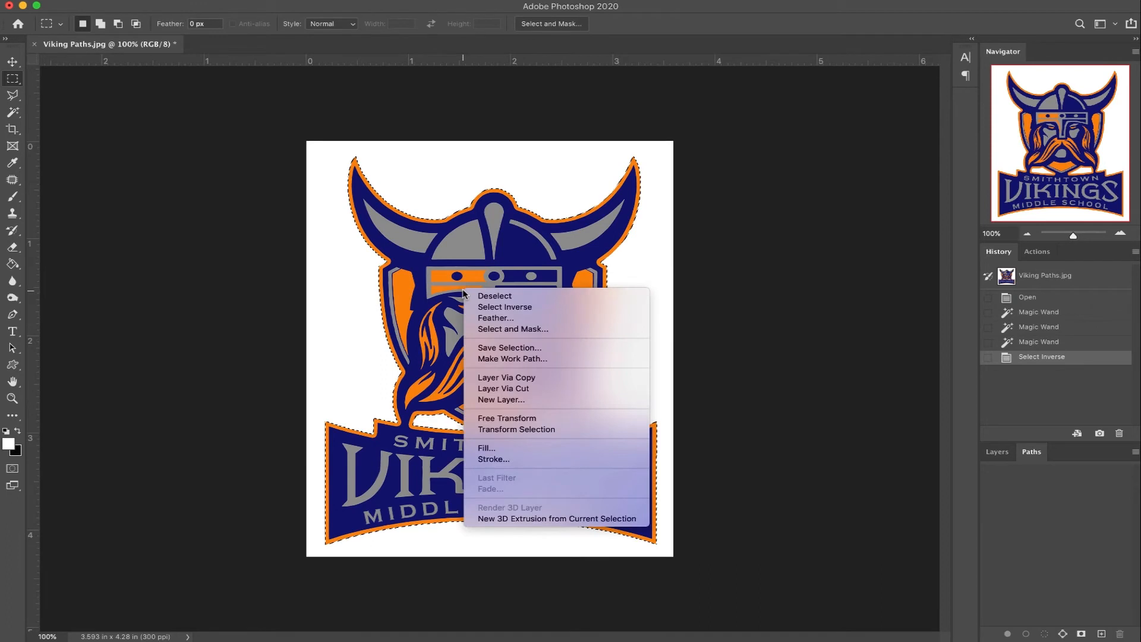
click(509, 358)
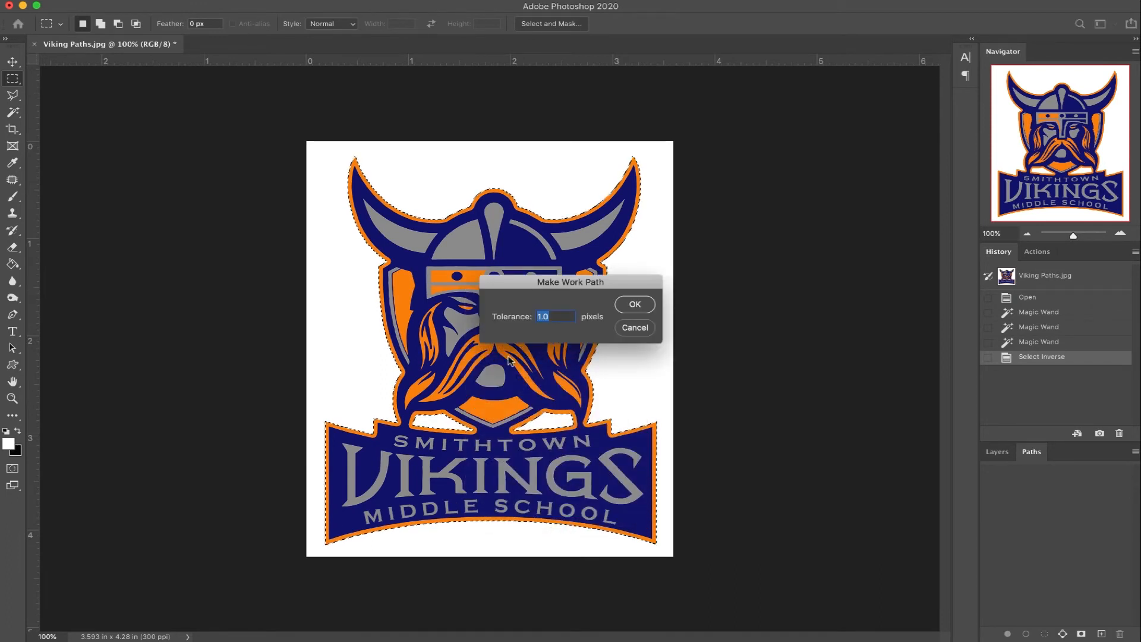
click(629, 306)
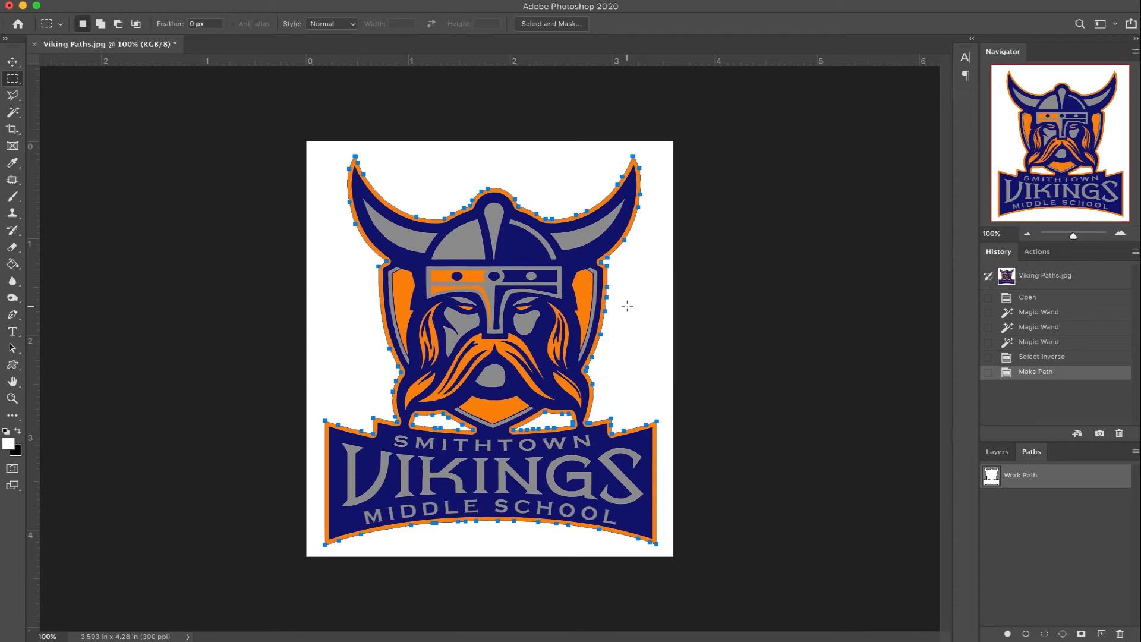
Step: Save the logo's work path under the name "IPCUT-1:14:192:0"
double_click(1015, 478)
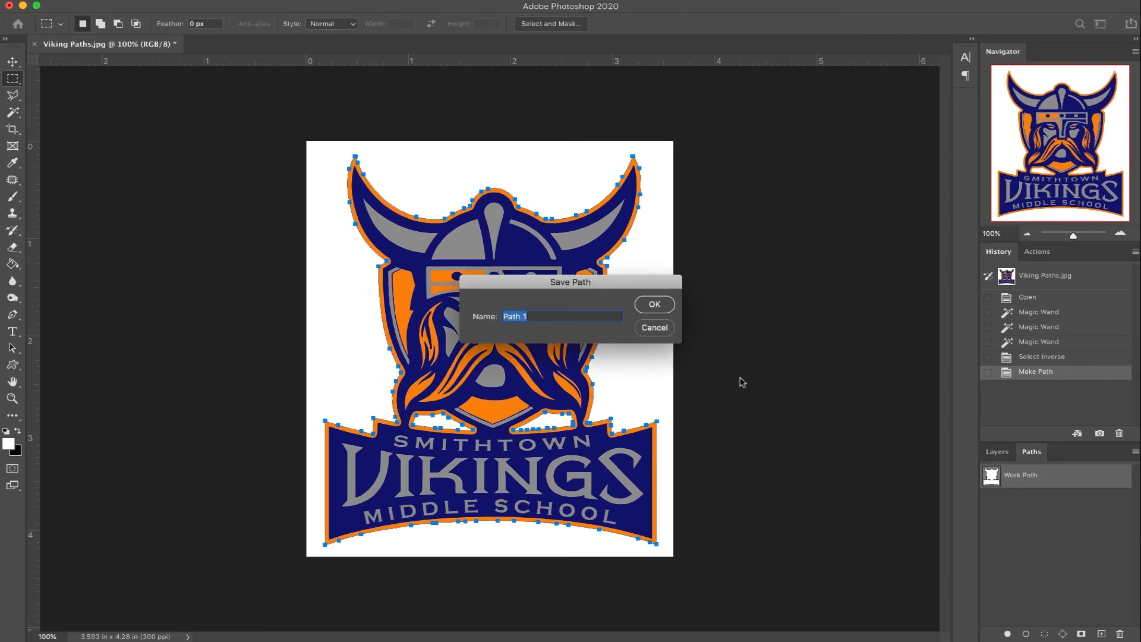
text(IPCUT-1:14)
text(192:0)
click(652, 306)
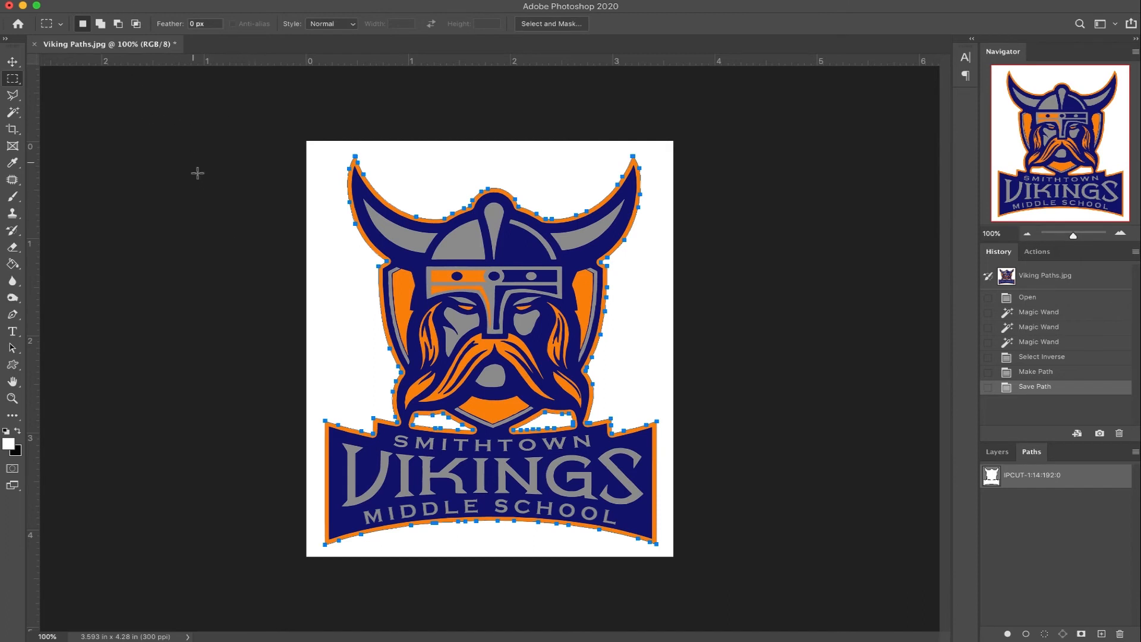
Step: Save the image in Photoshop format as Viking Paths.psd in the Viking folder, replacing the existing file
click(109, 2)
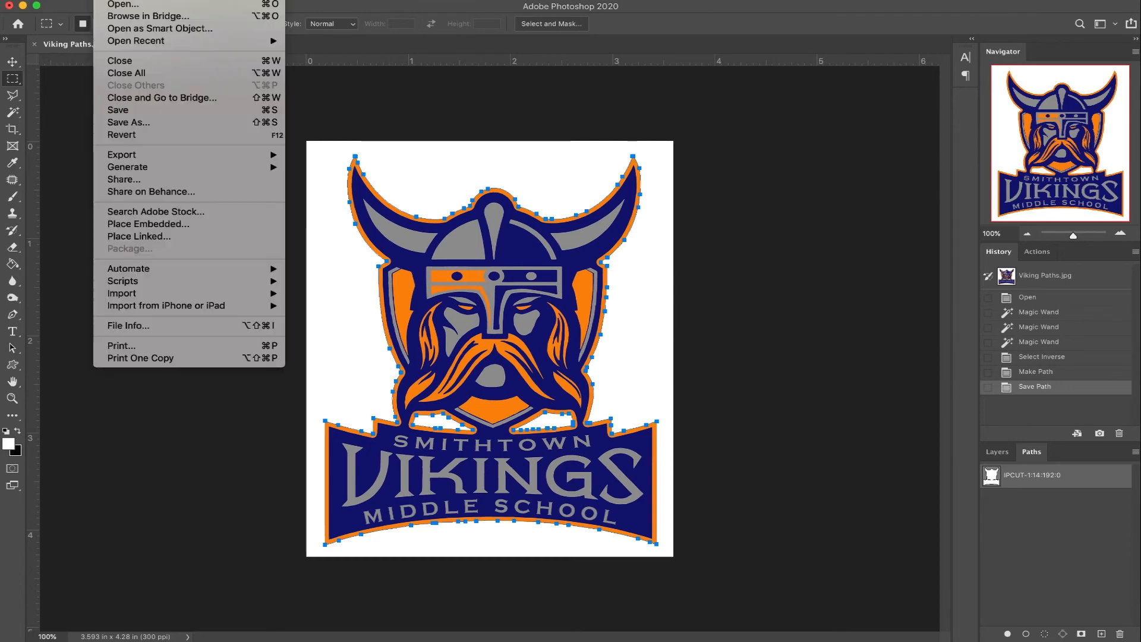
click(129, 122)
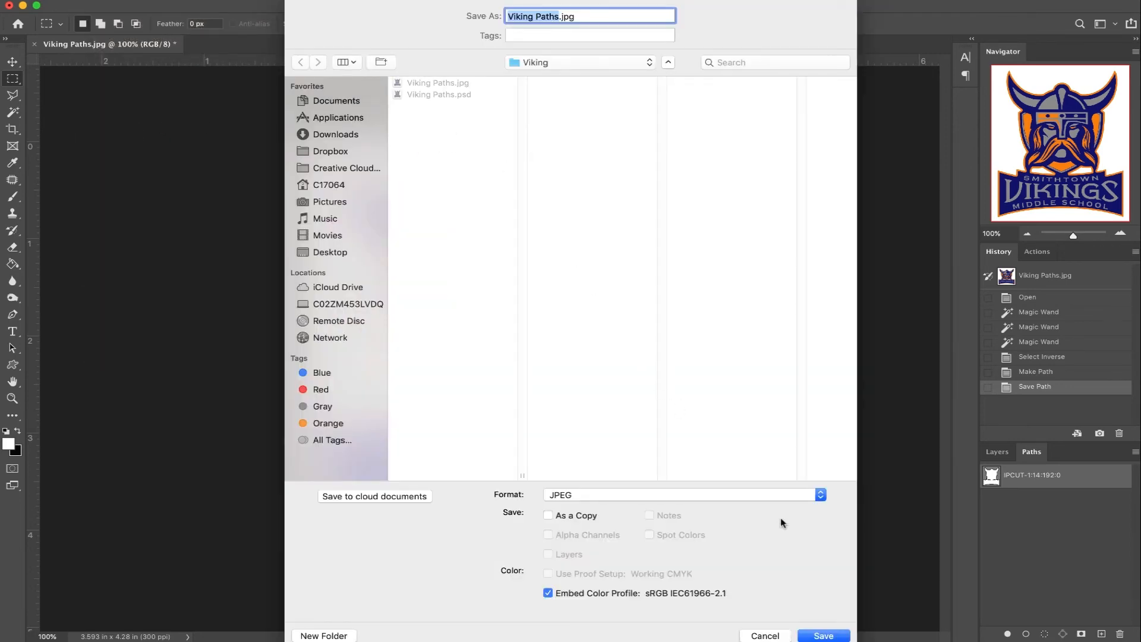
click(820, 496)
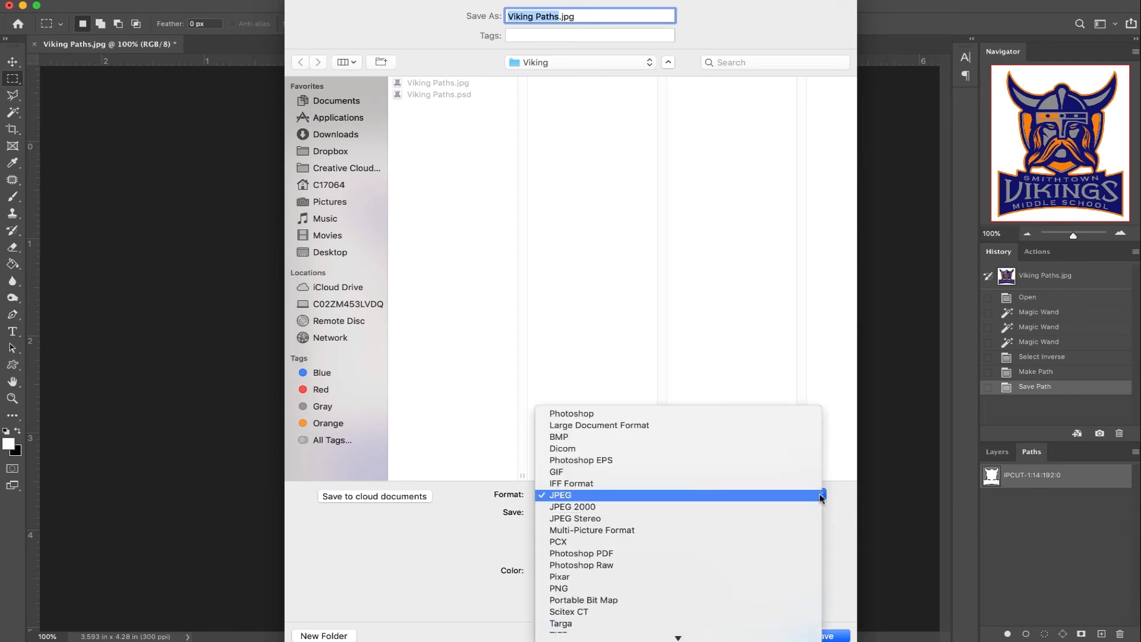
click(788, 414)
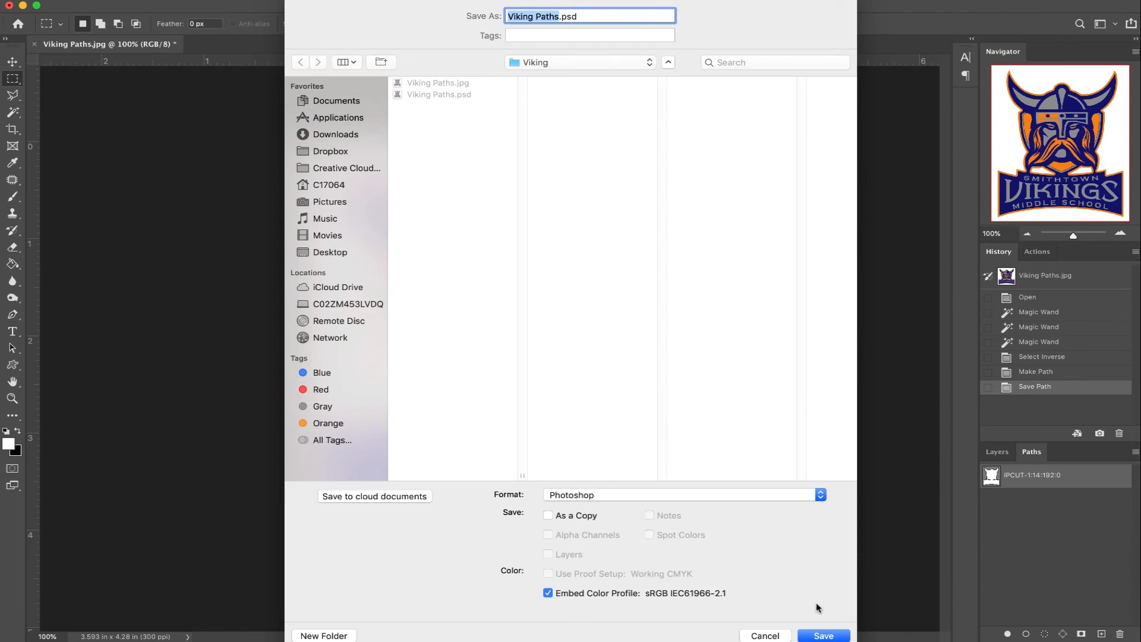
click(824, 634)
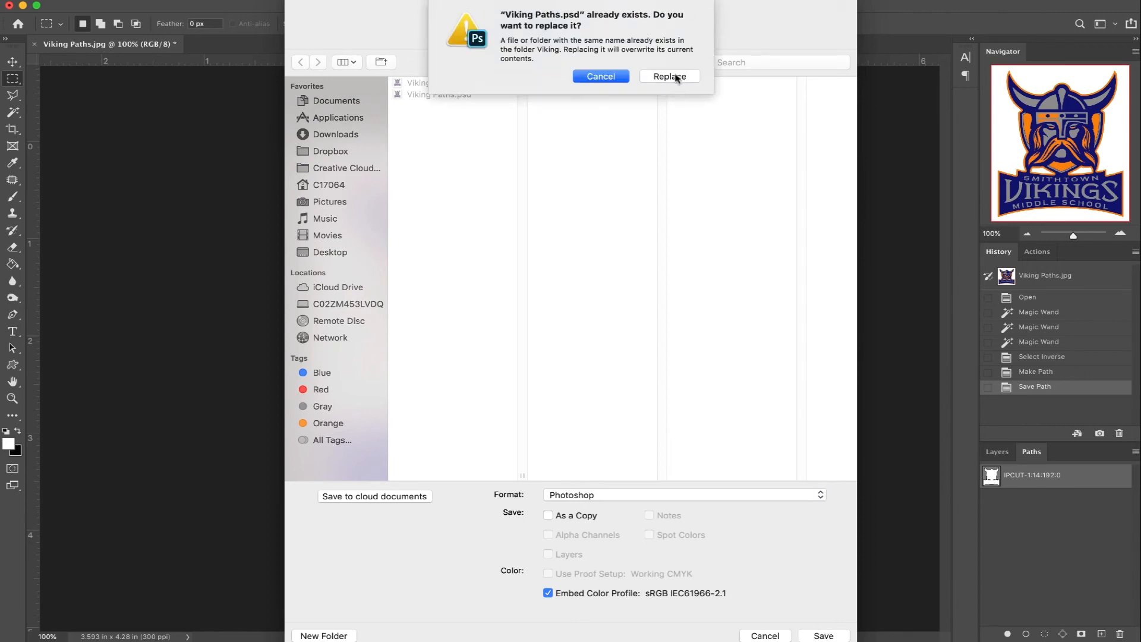
click(670, 77)
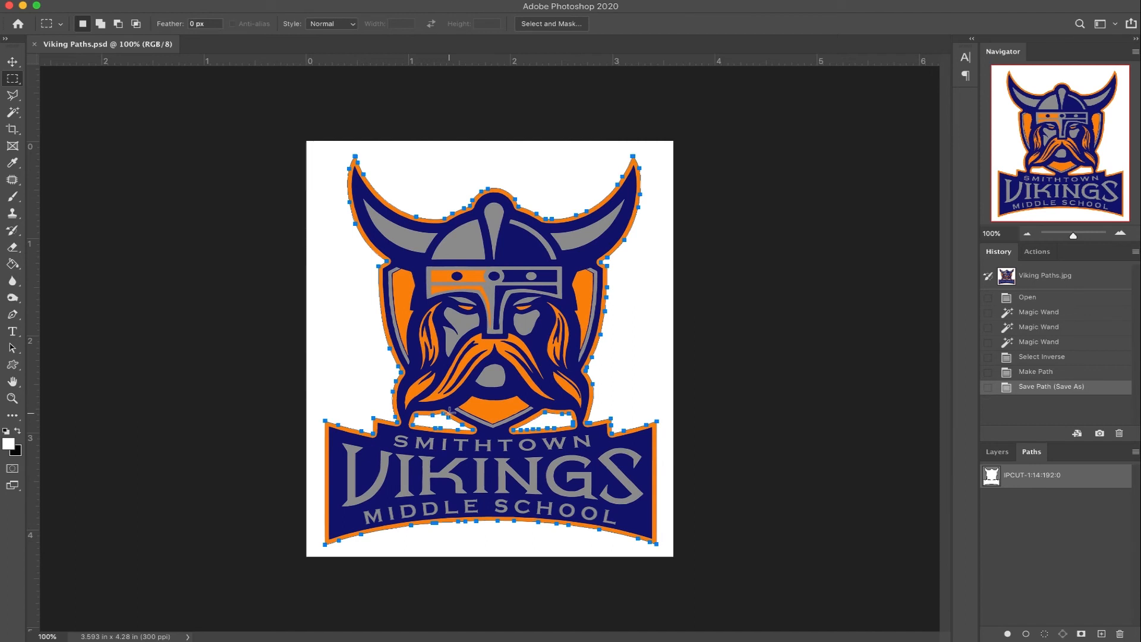
Step: Switch to ImagePrint R.E.D./Black and place Viking Paths.psd from the image strip at the start of the page
click(23, 6)
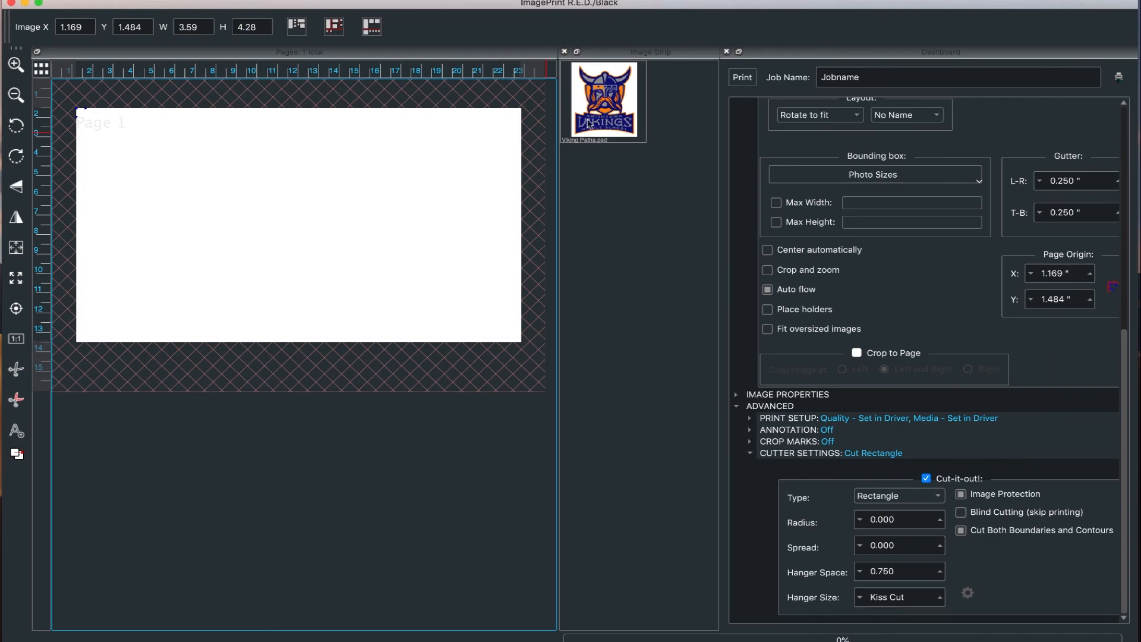
drag(612, 108, 143, 162)
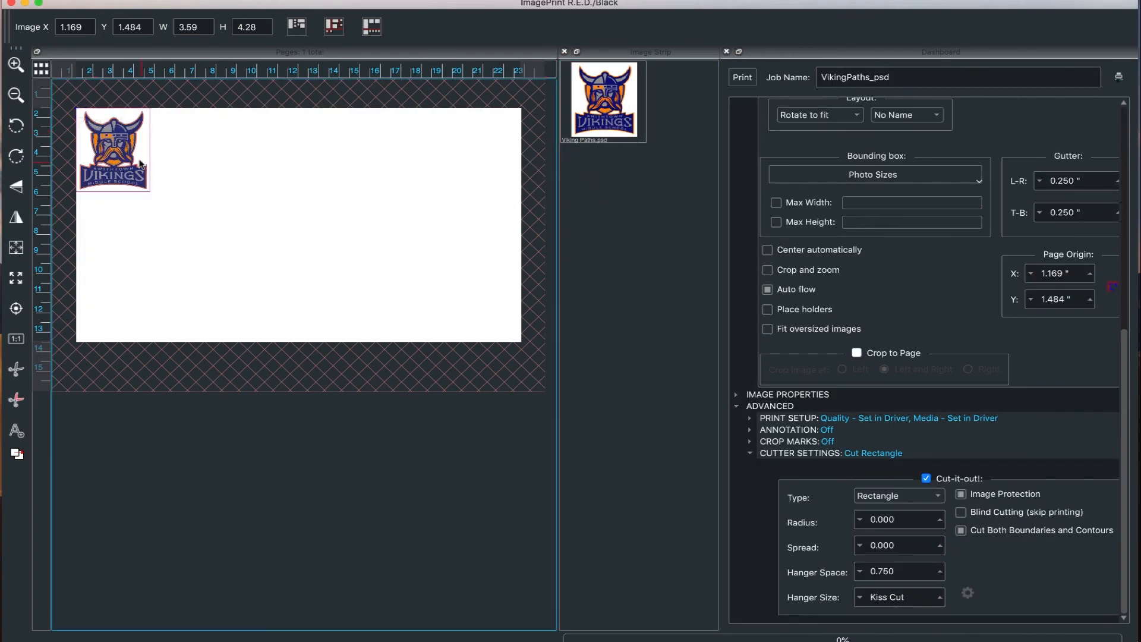
Step: Examine the cut lines around the placed logo and its inner gaps up close and against the whole page
key(super+plus)
key(super+plus)
key(super+plus)
key(super+plus)
key(super+plus)
key(super+plus)
key(super+plus)
key(super+plus)
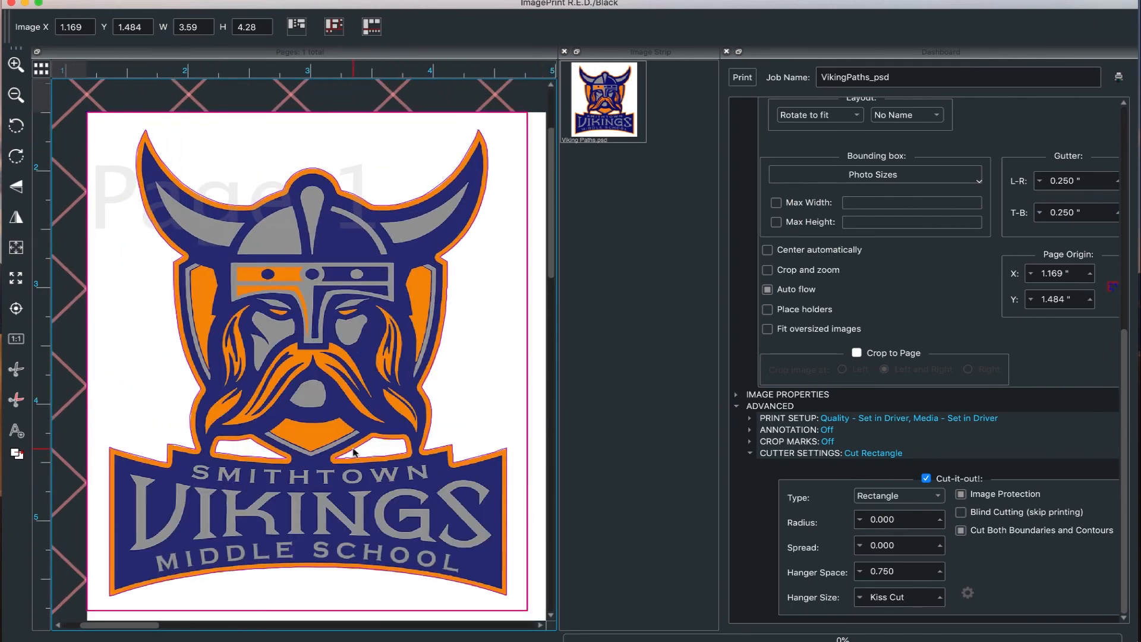
key(super+minus)
key(super+minus)
key(super+minus)
key(super+minus)
key(super+minus)
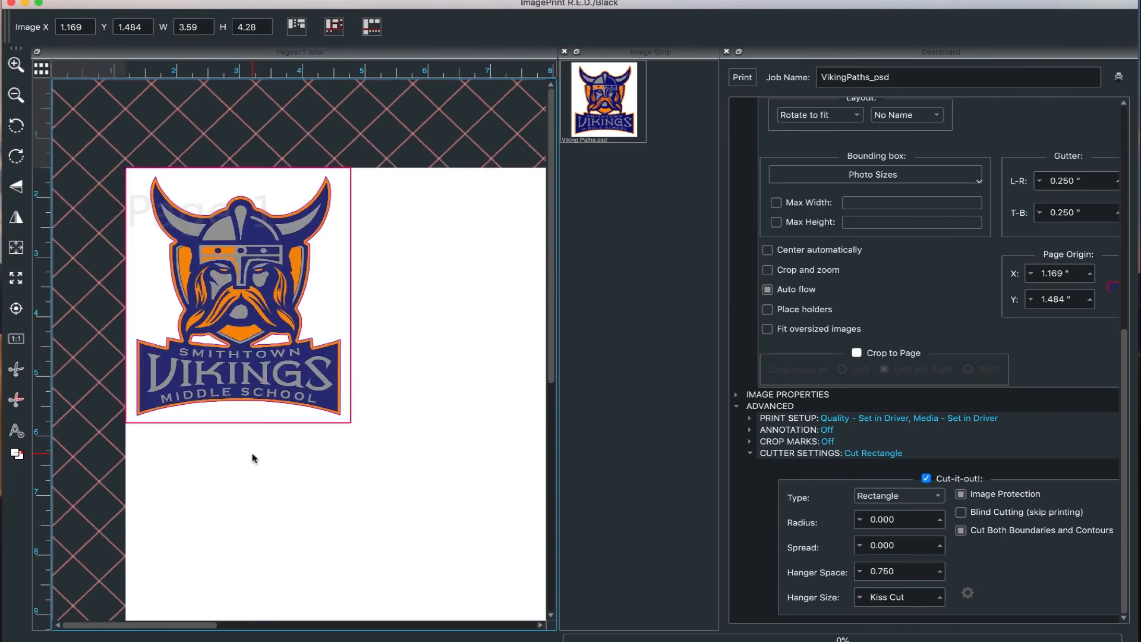
key(super+minus)
key(super+minus)
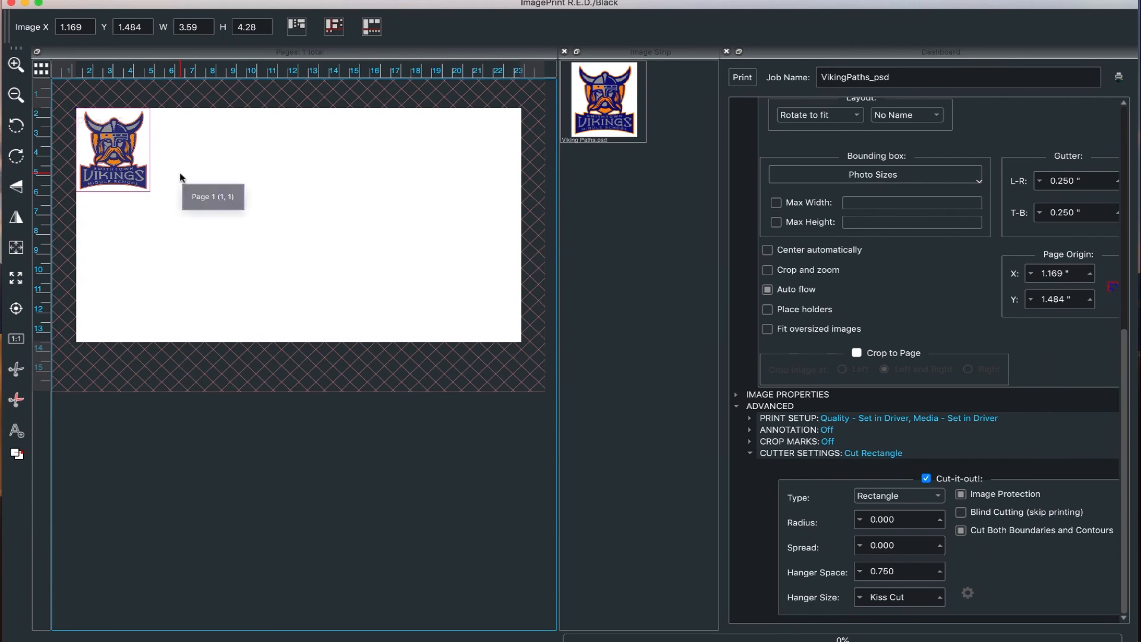
Step: View the placed logo in the Contouring window and close it without changing any settings
right_click(118, 140)
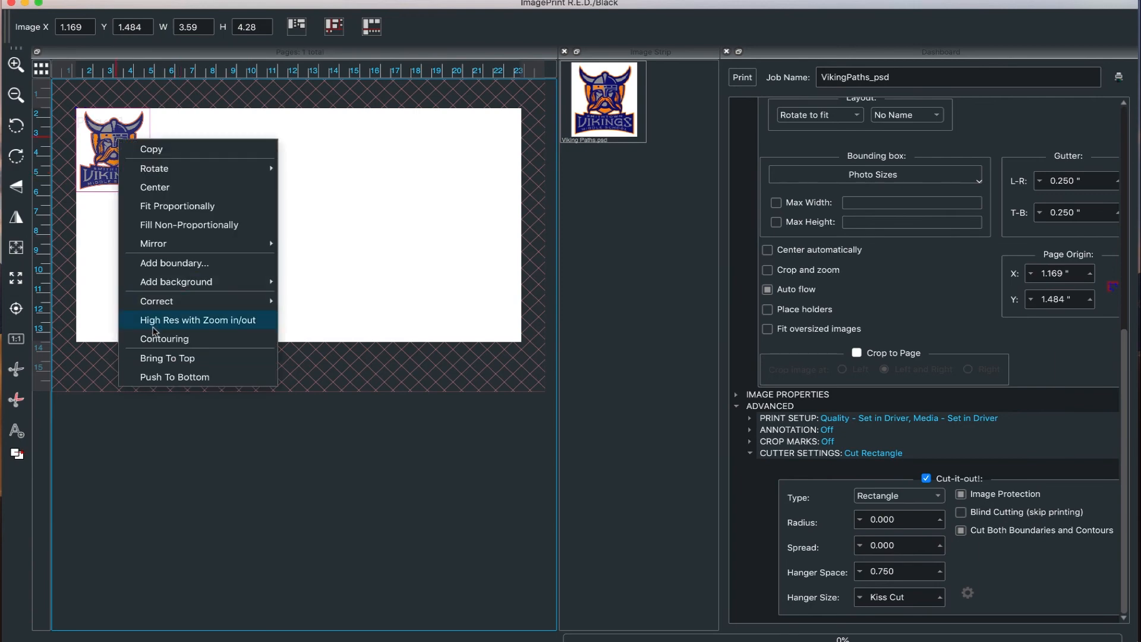
click(157, 339)
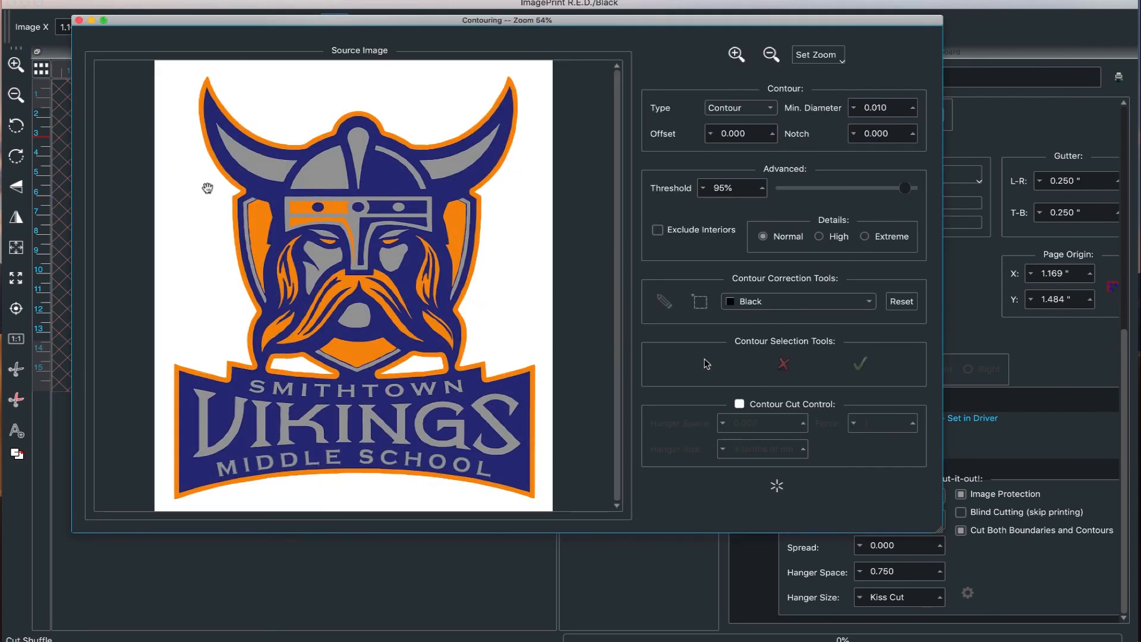
click(79, 21)
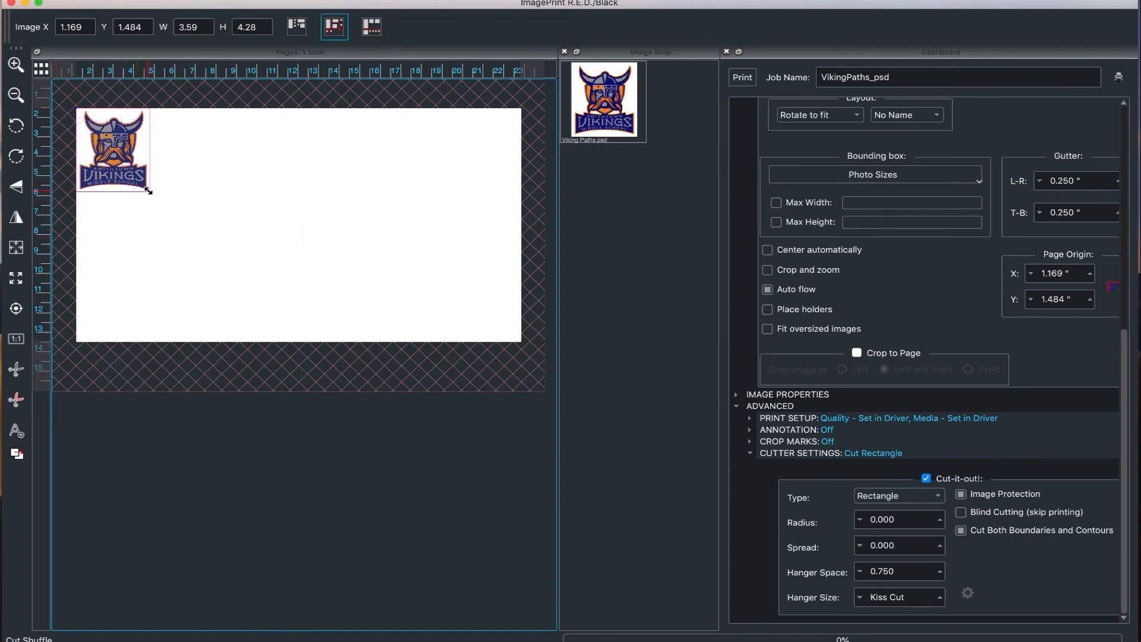
Step: Repeat the placed logo across the page in a grid of two rows of six copies
drag(148, 191, 520, 284)
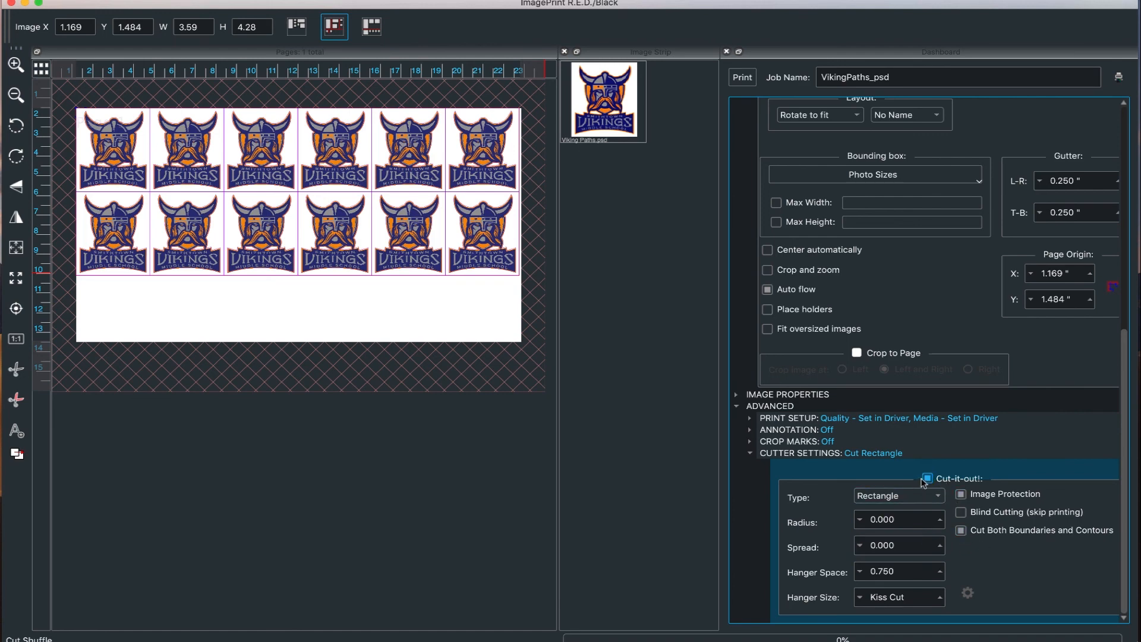
Step: Set the hanger size in the cutter settings to 3 tenths of mm
click(937, 599)
click(938, 597)
click(450, 324)
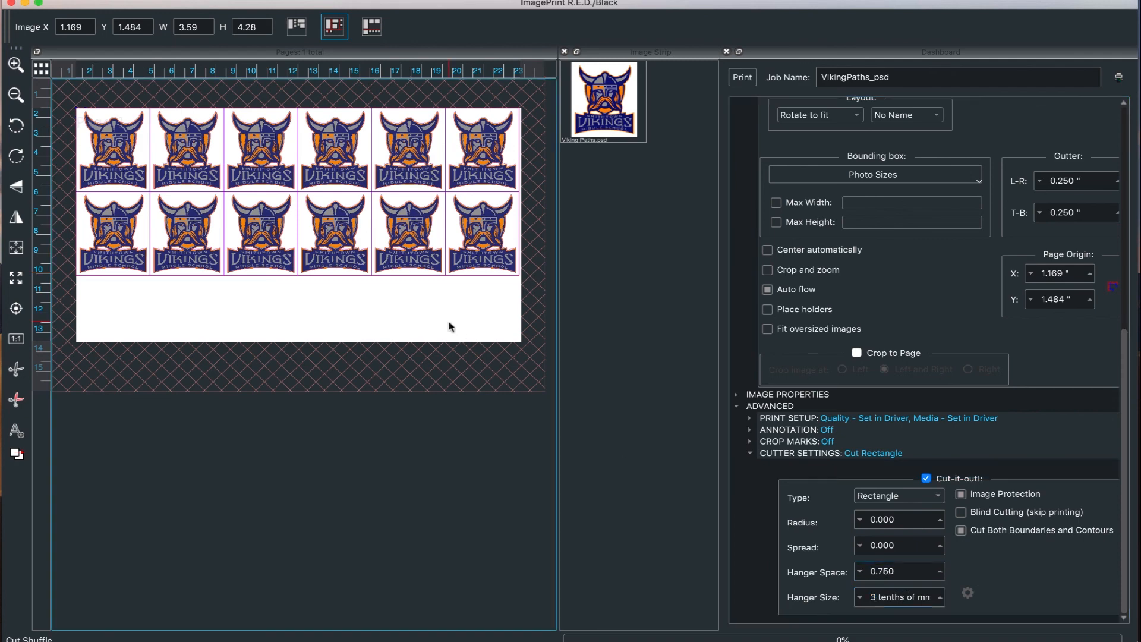